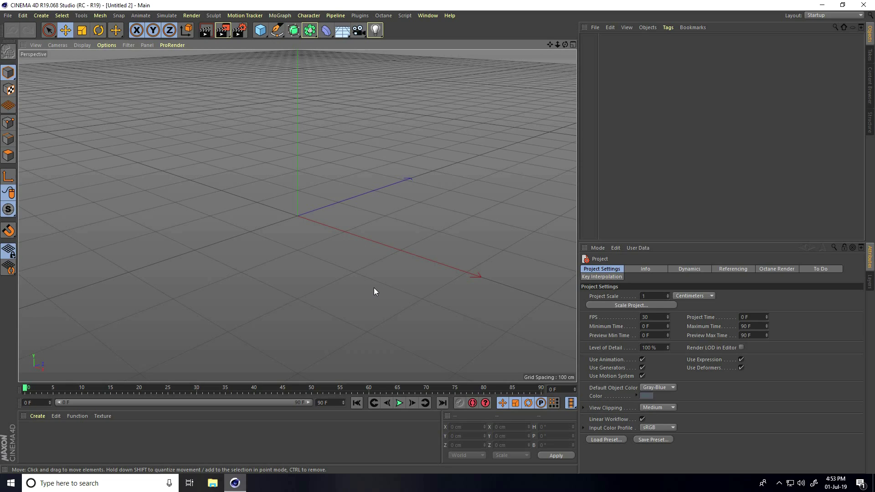
Add a sphere with radius 50 cm, 50 segments and Icosahedron type.
{"action": "left_click", "coordinate": [260, 30]}
{"action": "left_click", "coordinate": [432, 66]}
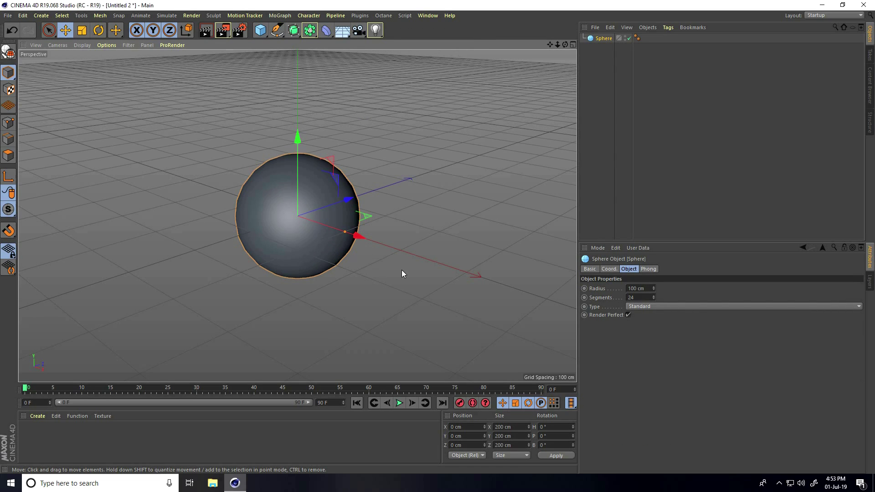
{"action": "left_click", "coordinate": [642, 287]}
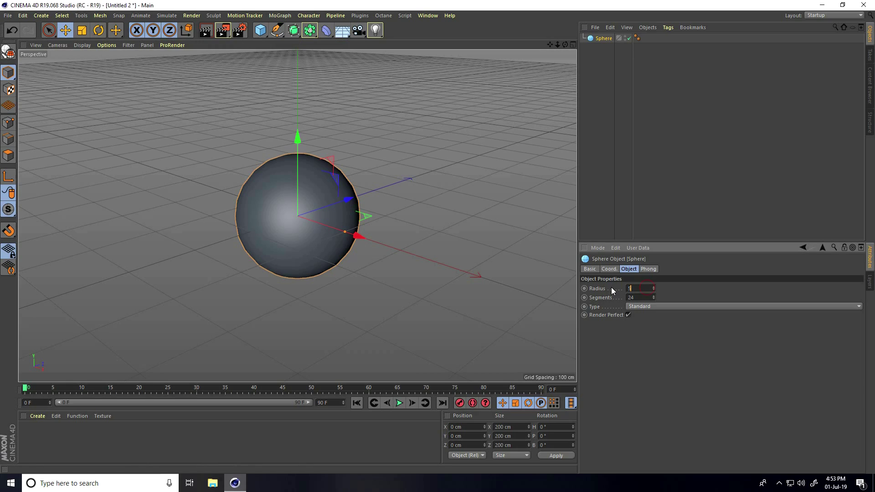
{"action": "type", "text": "50"}
{"action": "left_click", "coordinate": [640, 298]}
{"action": "type", "text": "50"}
{"action": "key", "text": "Return"}
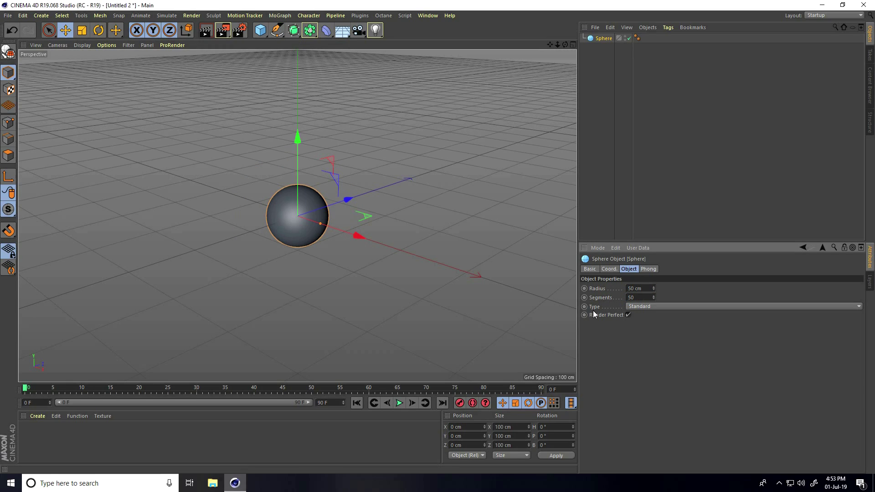
{"action": "left_click", "coordinate": [654, 307]}
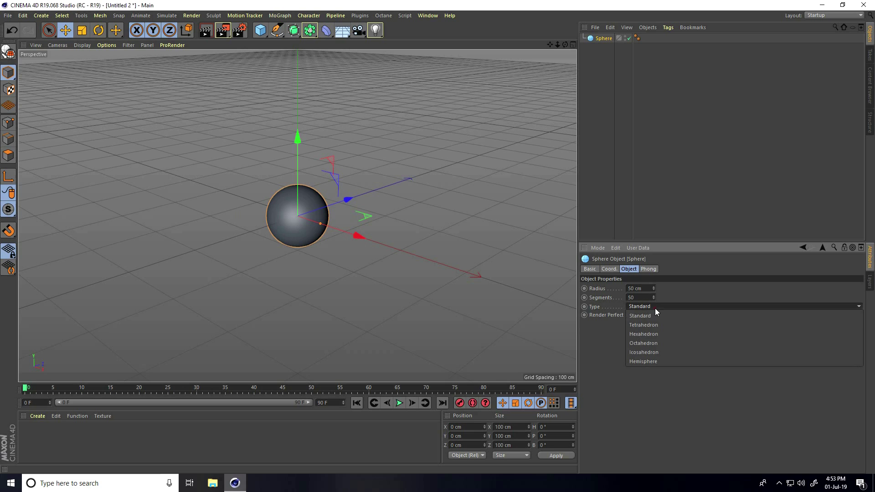
{"action": "left_click", "coordinate": [657, 352]}
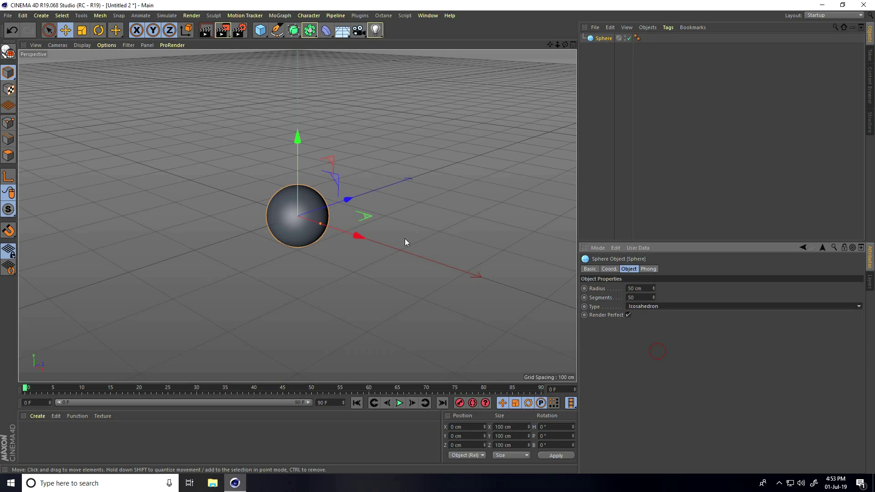
Switch the viewport to Gouraud Shading (Lines) and frame the sphere.
{"action": "scroll", "coordinate": [330, 150], "scroll_direction": "up", "scroll_amount": 3}
{"action": "scroll", "coordinate": [266, 253], "scroll_direction": "up", "scroll_amount": 2}
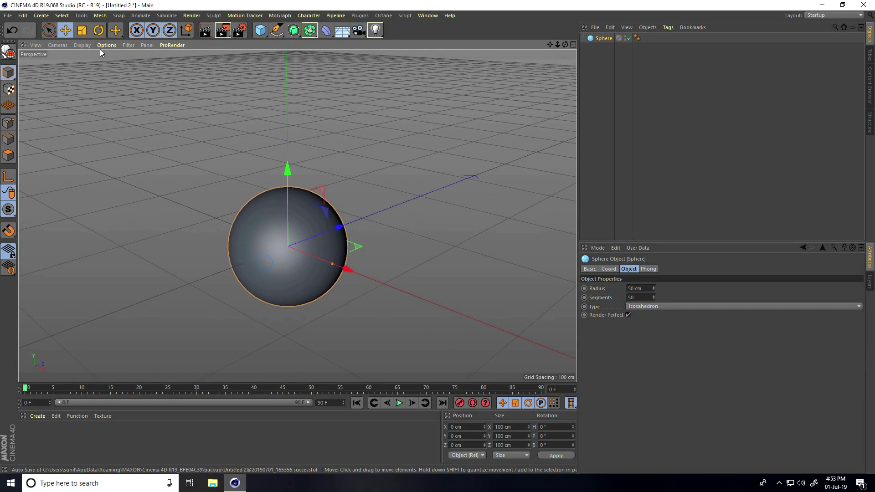
{"action": "left_click", "coordinate": [89, 47]}
{"action": "left_click", "coordinate": [92, 69]}
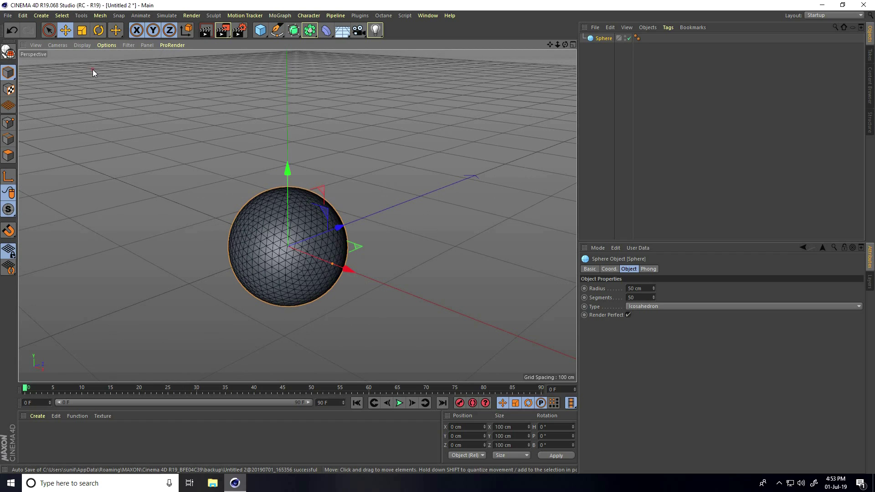
{"action": "left_click_drag", "start_coordinate": [248, 258], "coordinate": [337, 243], "text": "alt"}
{"action": "middle_click_drag", "start_coordinate": [301, 217], "coordinate": [321, 210], "text": "alt"}
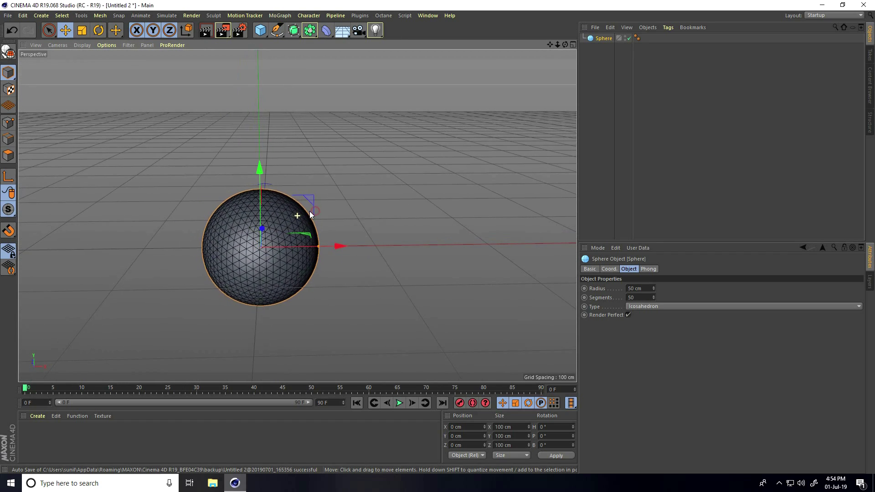
Tag the sphere with Vibrate: position amplitude 100/100/0 cm, frequency 0.5, then preview it.
{"action": "right_click", "coordinate": [600, 39]}
{"action": "mouse_move", "coordinate": [623, 46]}
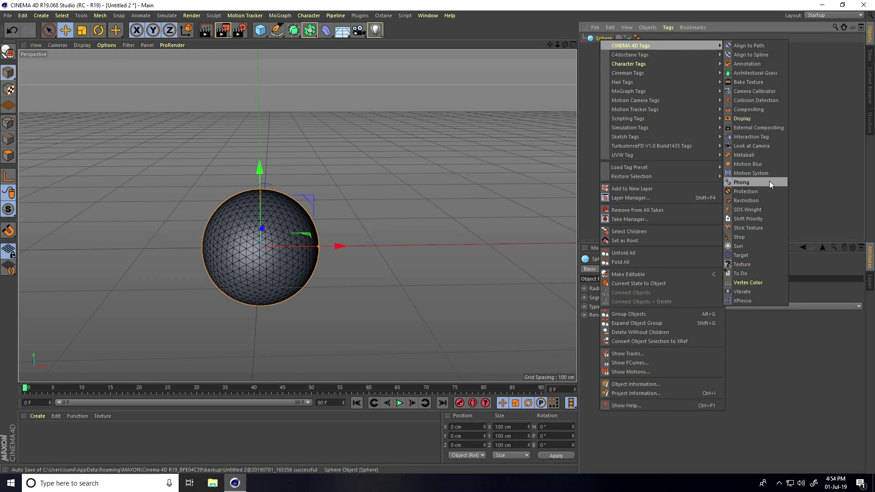
{"action": "left_click", "coordinate": [755, 291]}
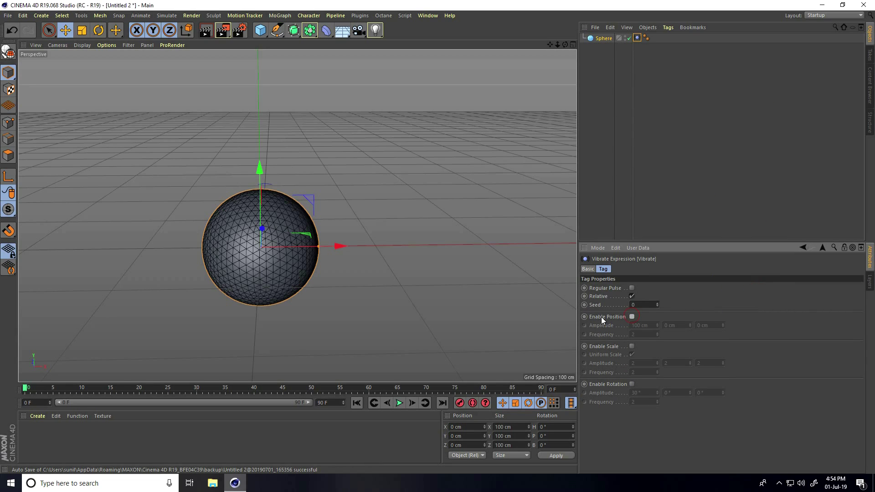
{"action": "left_click", "coordinate": [631, 317]}
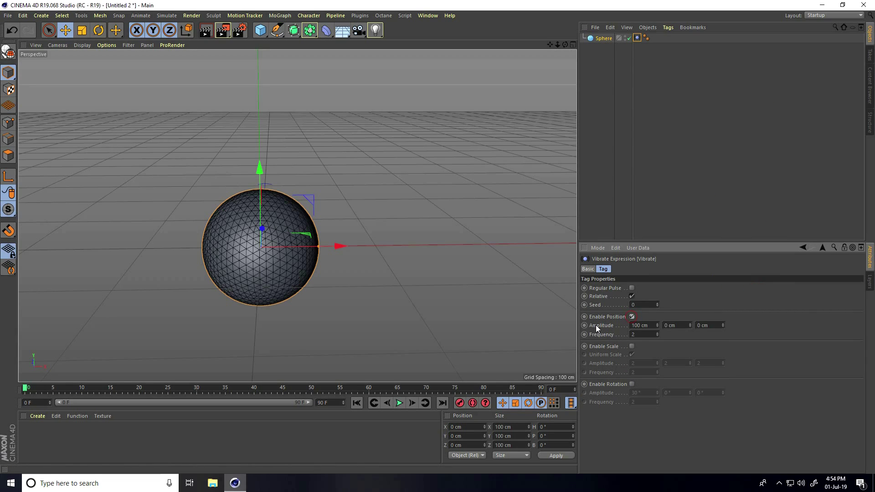
{"action": "left_click_drag", "start_coordinate": [652, 326], "coordinate": [627, 327]}
{"action": "left_click", "coordinate": [679, 324]}
{"action": "left_click_drag", "start_coordinate": [681, 325], "coordinate": [651, 342]}
{"action": "left_click_drag", "start_coordinate": [714, 328], "coordinate": [619, 333]}
{"action": "left_click", "coordinate": [399, 402]}
{"action": "left_click", "coordinate": [399, 403]}
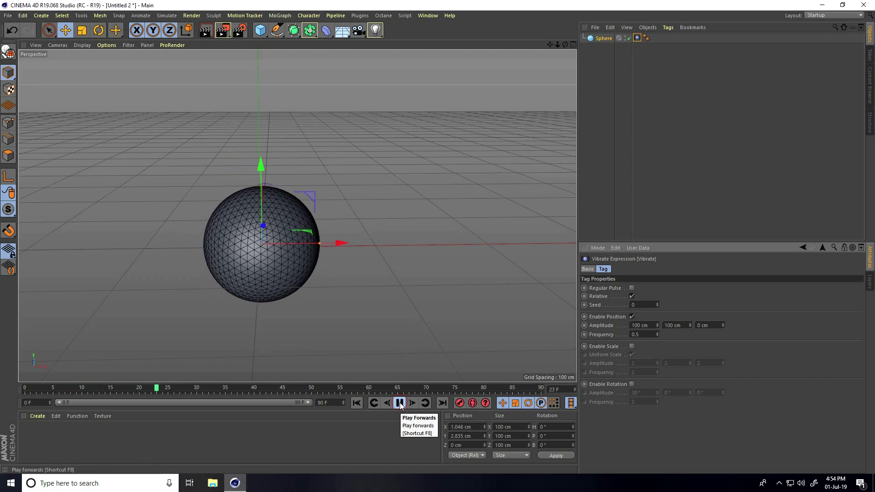
Set the end frame to 500, widen the preview range, and play the vibration back.
{"action": "left_click", "coordinate": [399, 403]}
{"action": "double_click", "coordinate": [342, 401]}
{"action": "type", "text": "500"}
{"action": "key", "text": "Return"}
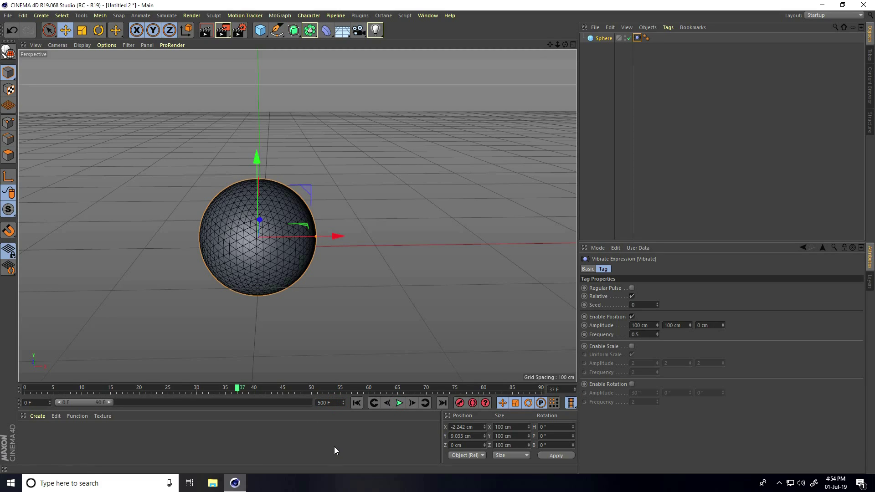
{"action": "double_click", "coordinate": [84, 404]}
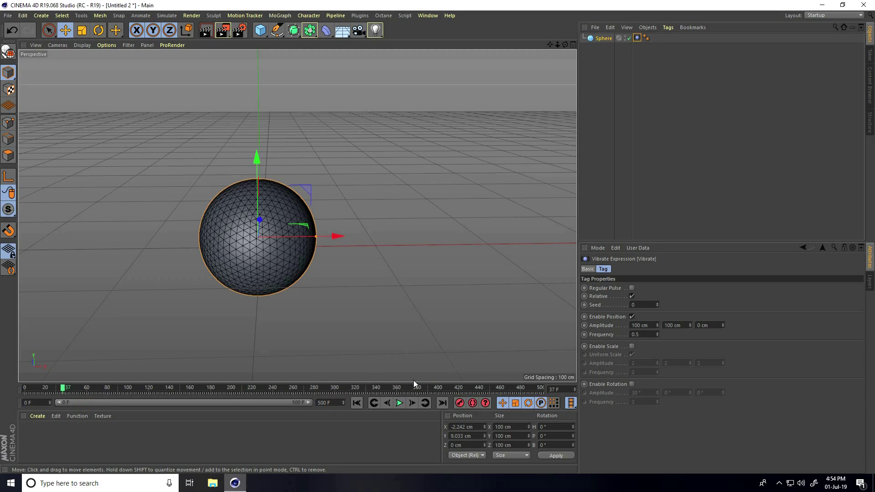
{"action": "left_click", "coordinate": [356, 402]}
{"action": "left_click", "coordinate": [398, 403]}
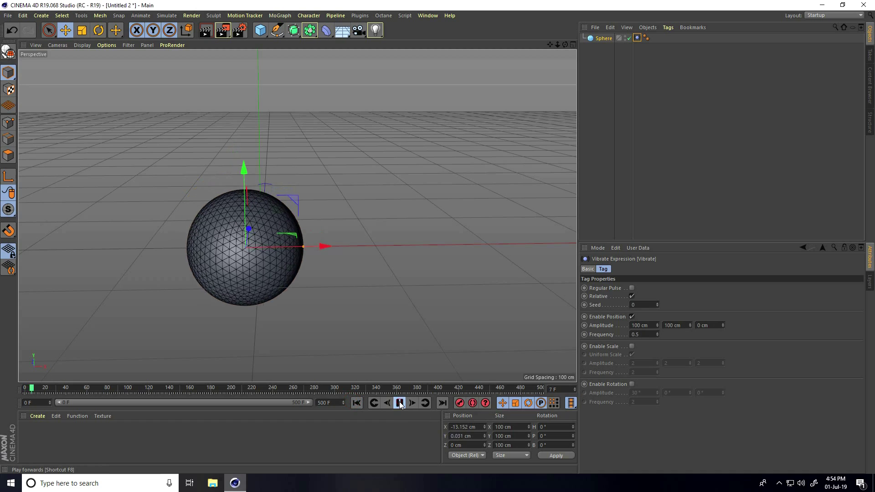
{"action": "middle_click", "coordinate": [335, 327]}
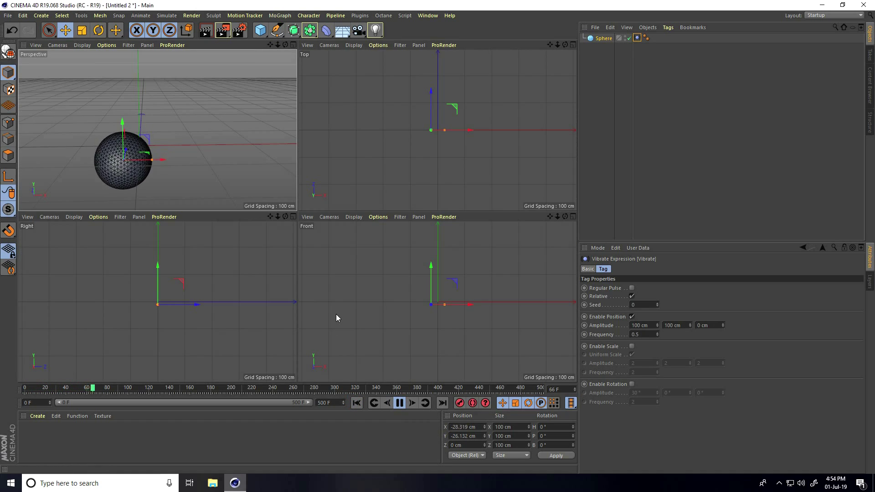
{"action": "middle_click", "coordinate": [217, 149]}
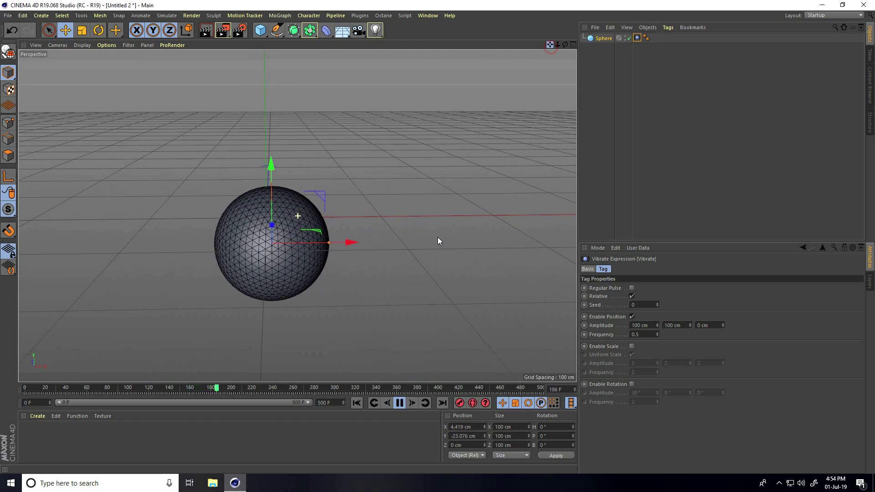
{"action": "left_click", "coordinate": [399, 403]}
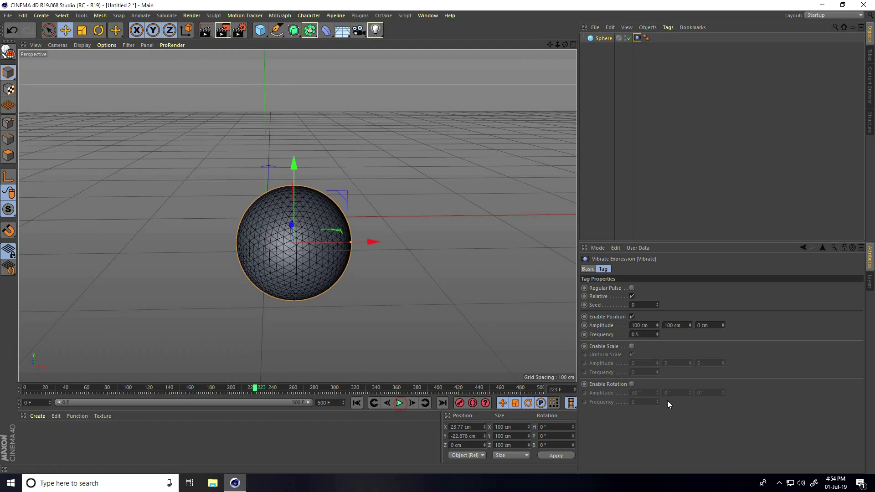
Enable rotation vibration with amplitude 50°/50°/0° and frequency 1.
{"action": "left_click", "coordinate": [632, 384]}
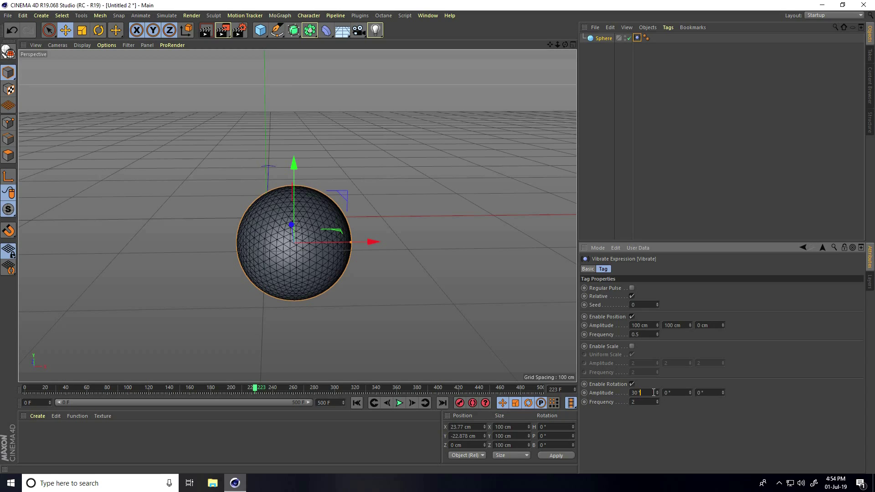
{"action": "type", "text": "5000"}
{"action": "key", "text": "Tab"}
{"action": "type", "text": "50"}
Play the rotating wobble, stop it, and rewind to the first frame.
{"action": "left_click", "coordinate": [358, 404]}
{"action": "left_click", "coordinate": [400, 403]}
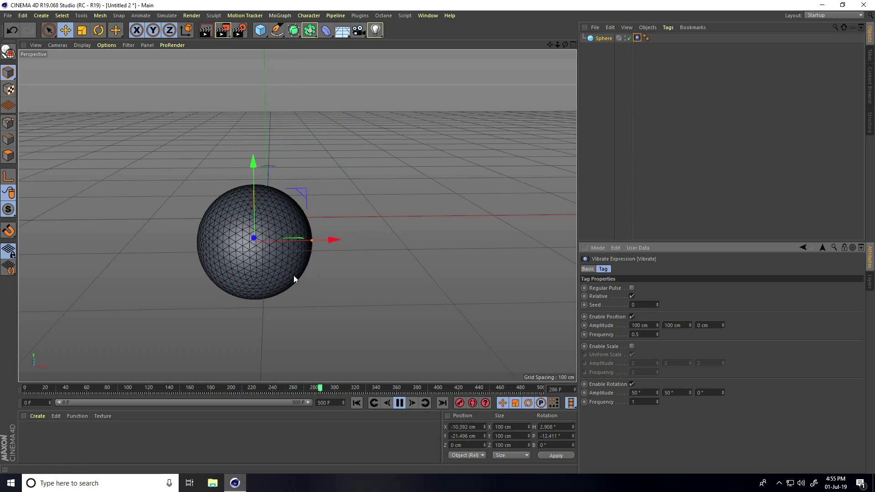
{"action": "left_click", "coordinate": [399, 402]}
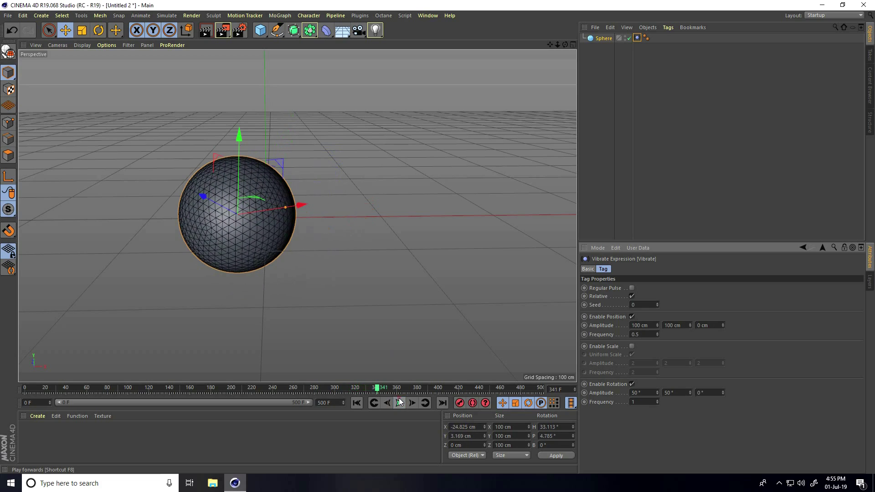
{"action": "left_click", "coordinate": [356, 403]}
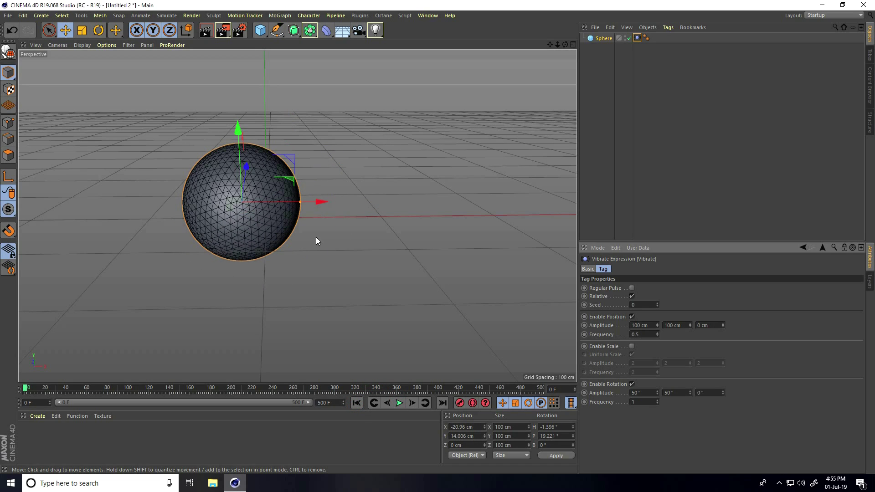
{"action": "left_click", "coordinate": [602, 39]}
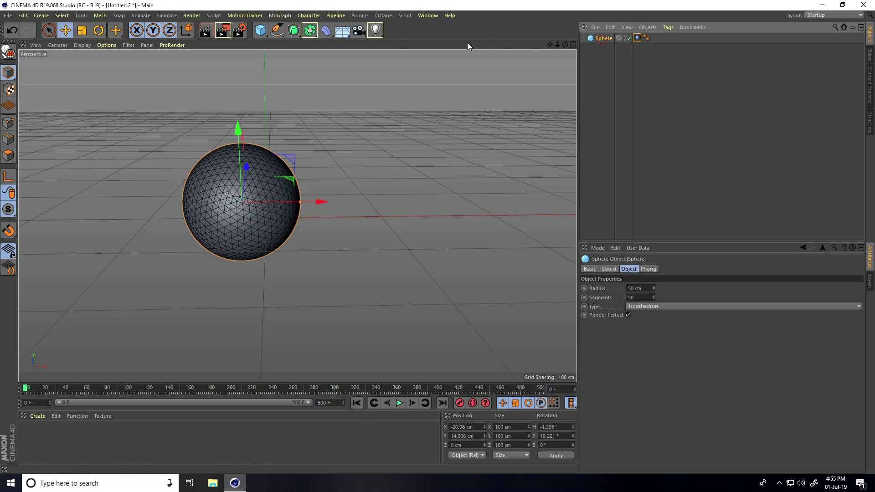
Add Hair to the sphere, keep 1002 guides, and play the hair animation once.
{"action": "left_click", "coordinate": [156, 17]}
{"action": "mouse_move", "coordinate": [166, 72]}
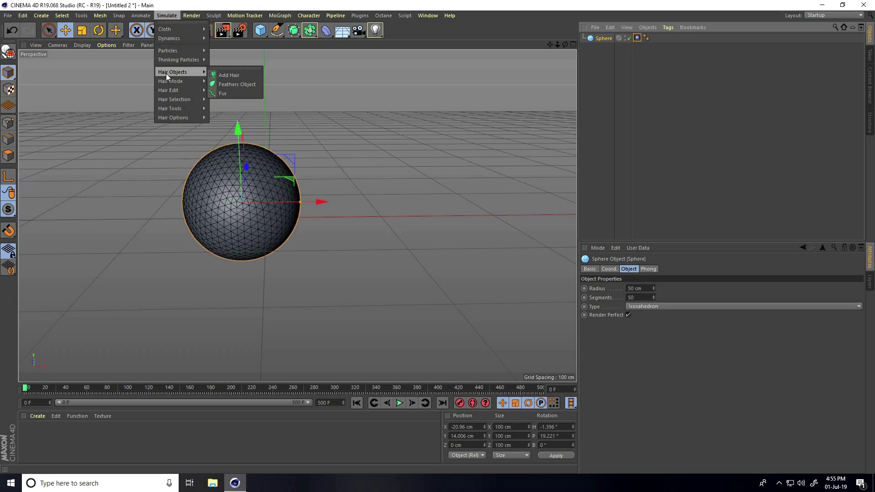
{"action": "left_click", "coordinate": [231, 75]}
{"action": "left_click_drag", "start_coordinate": [253, 193], "coordinate": [262, 224], "text": "alt"}
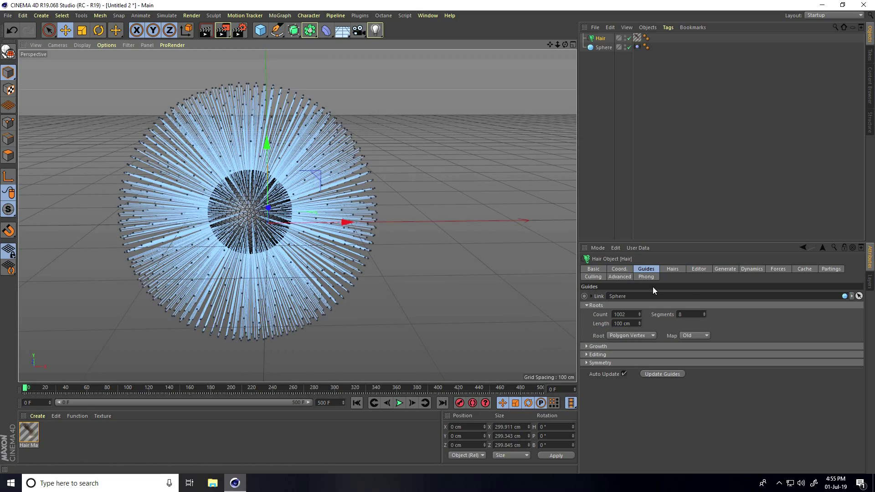
{"action": "double_click", "coordinate": [633, 314]}
{"action": "type", "text": "300"}
{"action": "key", "text": "Return"}
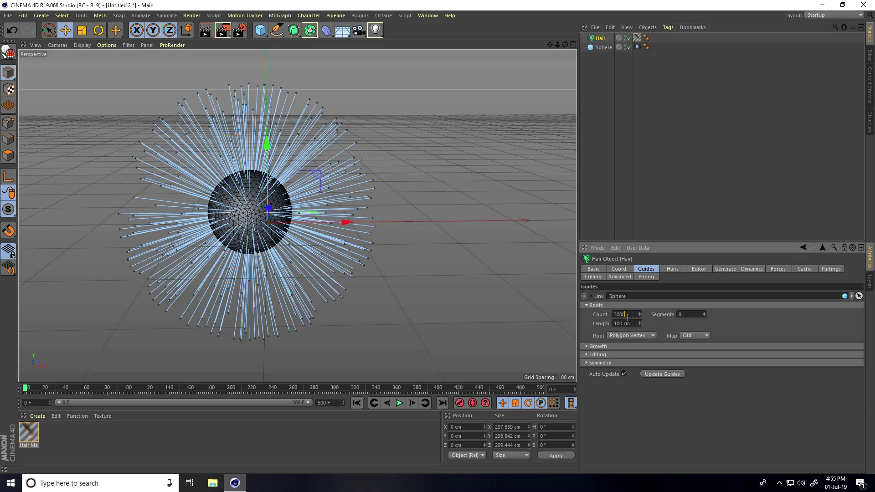
{"action": "key", "text": "Return"}
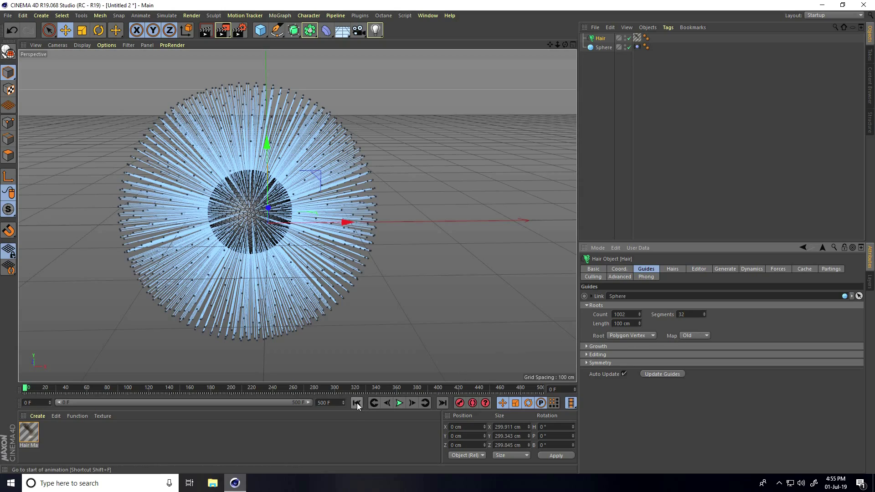
{"action": "left_click", "coordinate": [399, 403]}
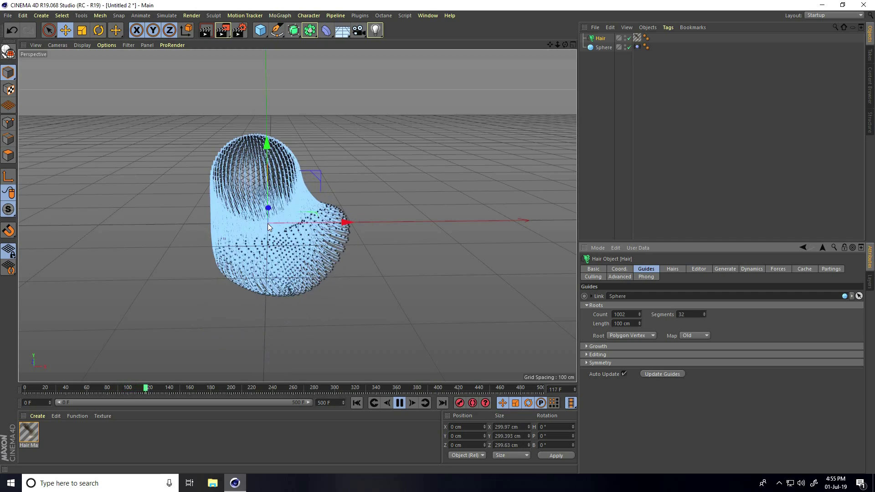
{"action": "left_click", "coordinate": [399, 403]}
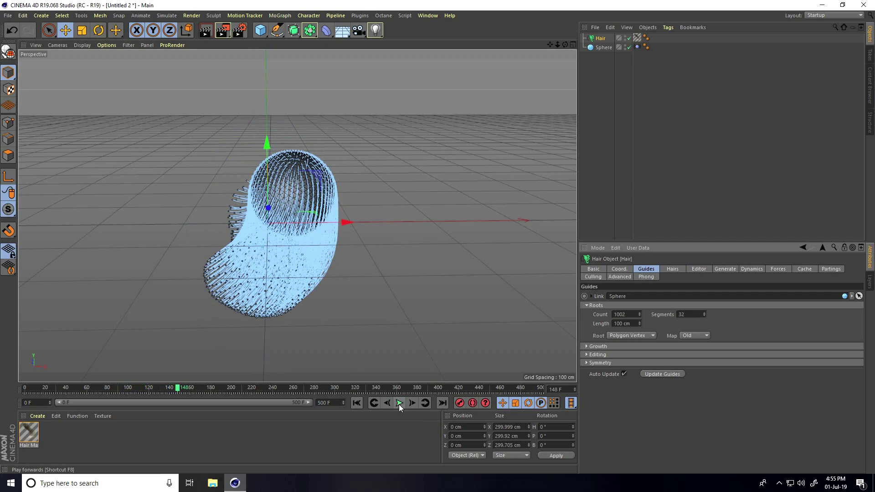
{"action": "left_click", "coordinate": [357, 404]}
Set hair gravity to 0, test the simulation, and rewind.
{"action": "left_click", "coordinate": [776, 270]}
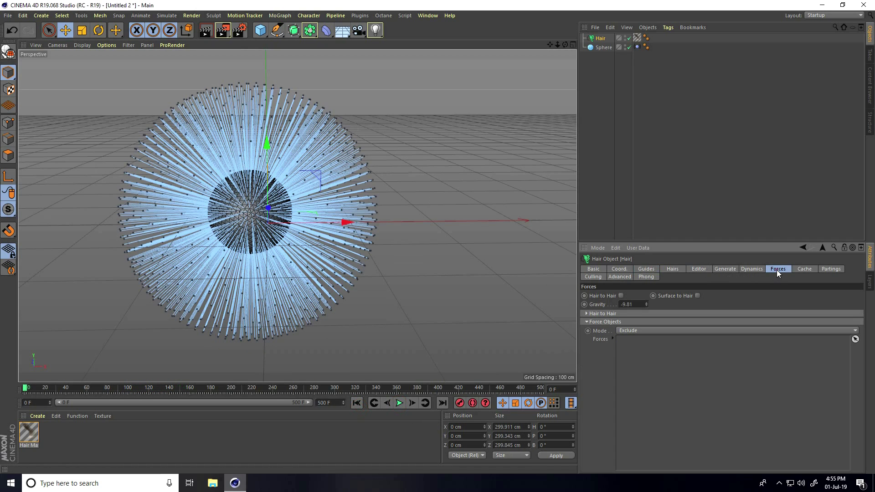
{"action": "double_click", "coordinate": [630, 303]}
{"action": "type", "text": "0"}
{"action": "key", "text": "Return"}
{"action": "left_click", "coordinate": [399, 403]}
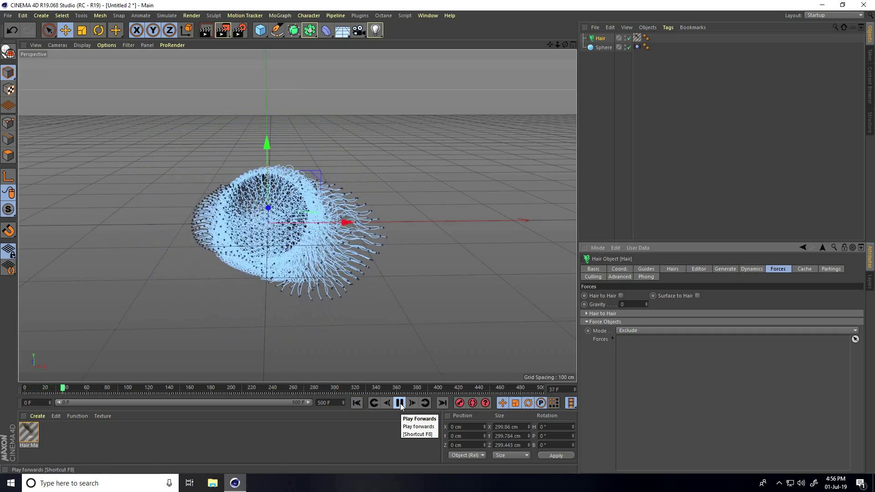
{"action": "left_click", "coordinate": [399, 403]}
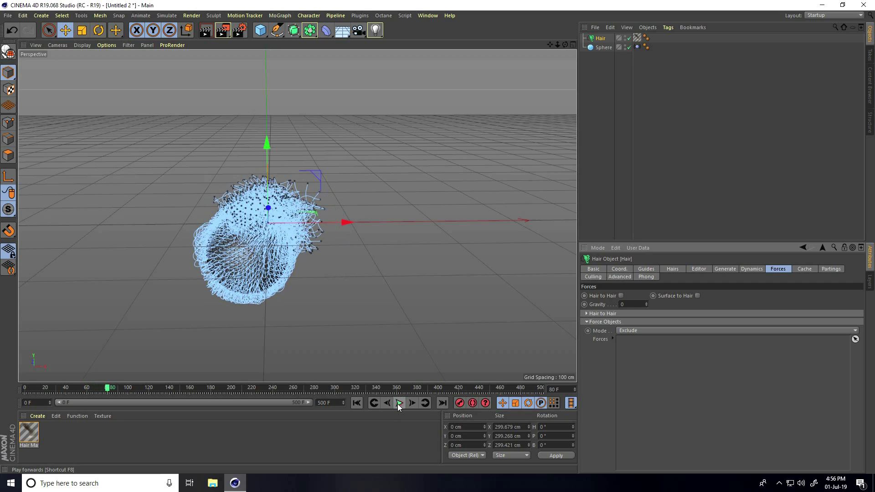
{"action": "left_click", "coordinate": [356, 402]}
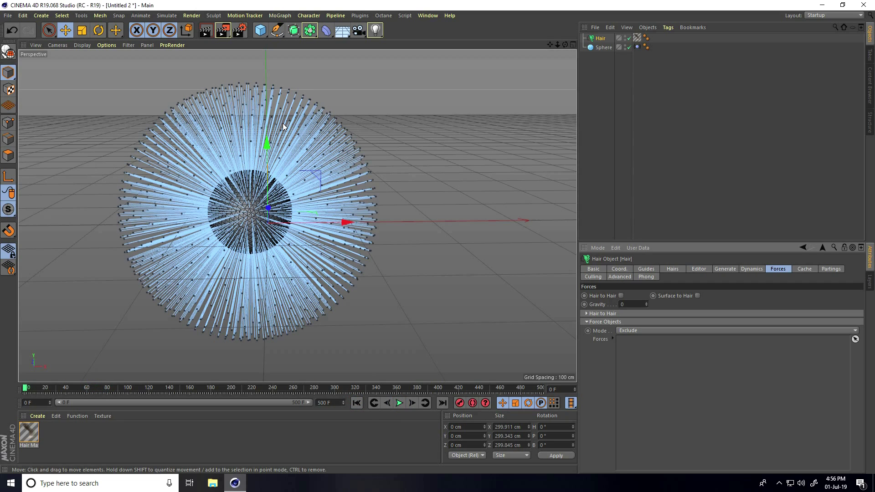
Add a Wind force and place it to the left of the sphere.
{"action": "left_click", "coordinate": [170, 16]}
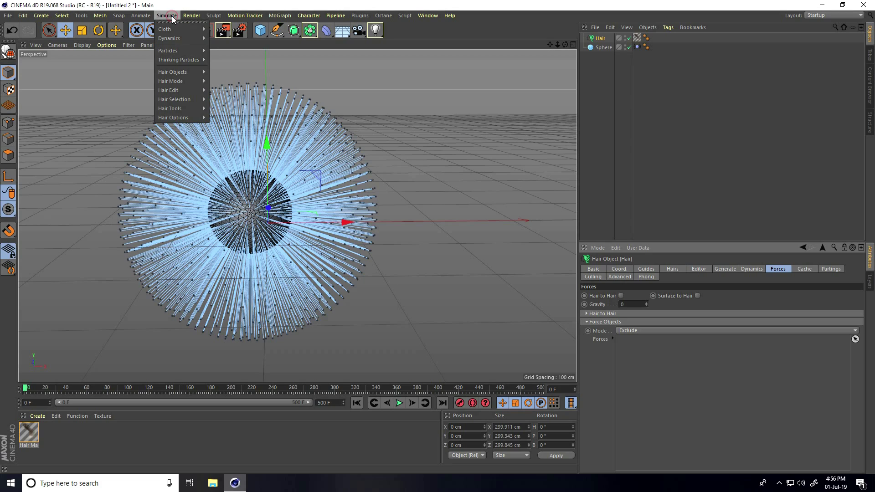
{"action": "mouse_move", "coordinate": [187, 50]}
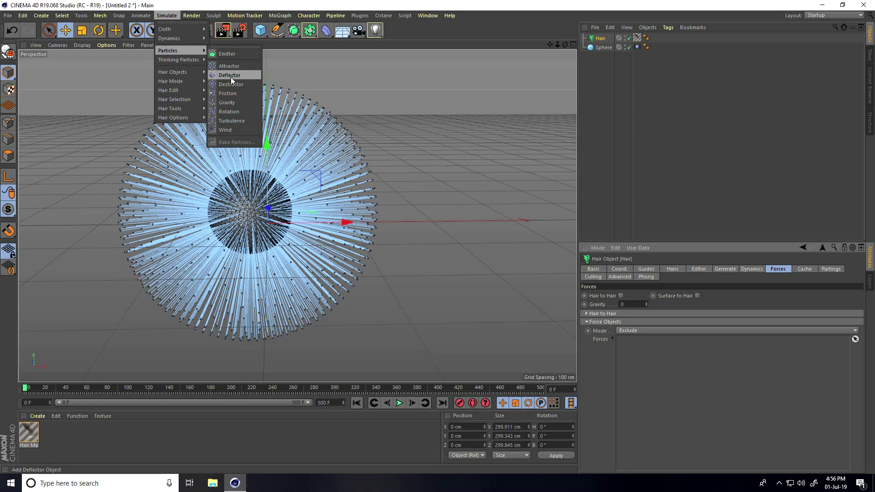
{"action": "left_click", "coordinate": [231, 128]}
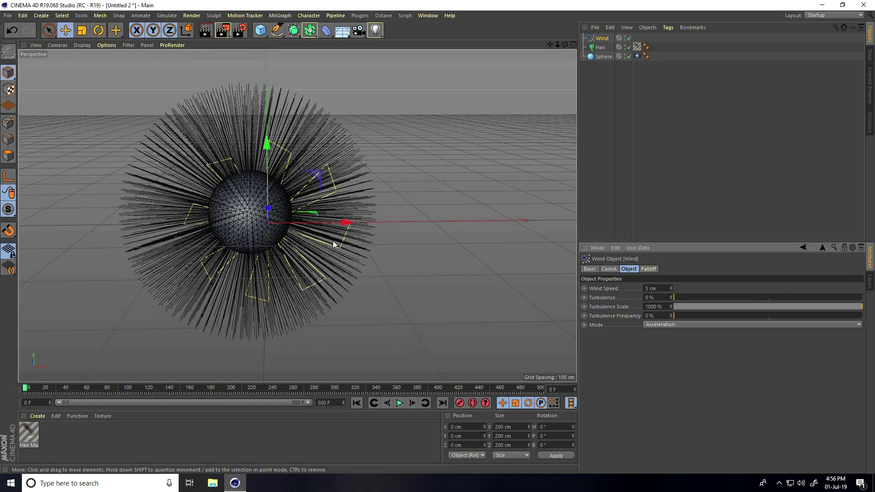
{"action": "middle_click", "coordinate": [344, 242]}
{"action": "middle_click", "coordinate": [259, 193]}
{"action": "middle_click_drag", "start_coordinate": [306, 199], "coordinate": [381, 223], "text": "alt"}
{"action": "left_click_drag", "start_coordinate": [427, 212], "coordinate": [245, 242]}
Rotate the wind to face the sphere and shift it slightly further left.
{"action": "left_click", "coordinate": [244, 242]}
{"action": "middle_click", "coordinate": [199, 247]}
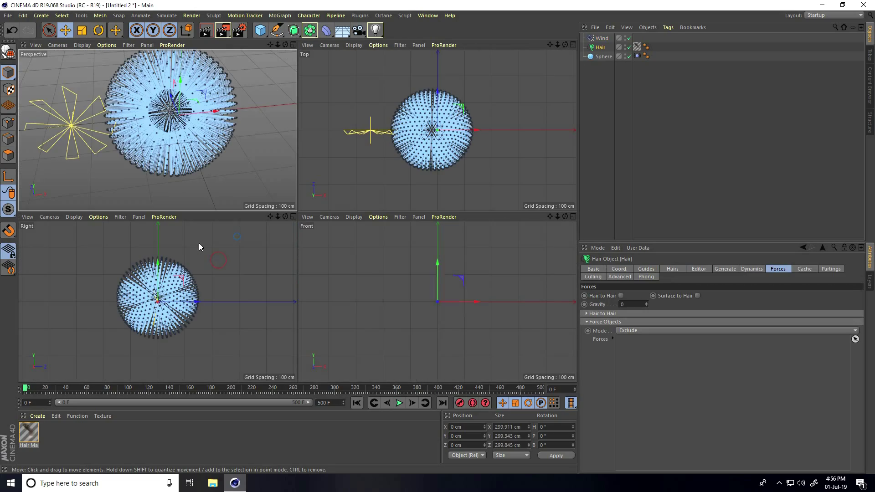
{"action": "middle_click", "coordinate": [132, 165]}
{"action": "key", "text": "r"}
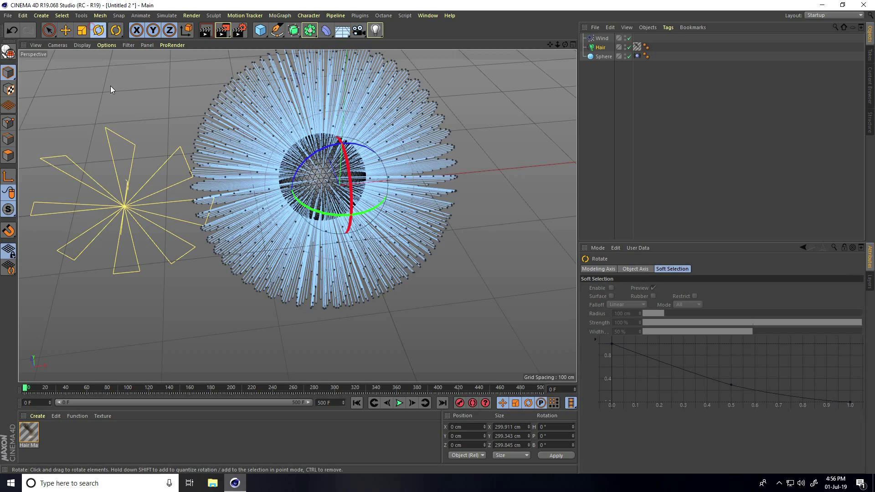
{"action": "left_click", "coordinate": [97, 245]}
{"action": "left_click_drag", "start_coordinate": [97, 246], "coordinate": [48, 235]}
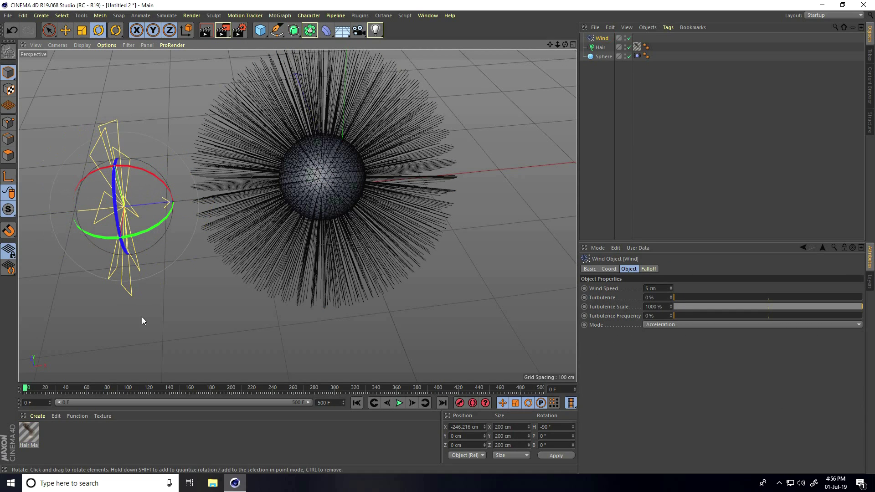
{"action": "key", "text": "e"}
{"action": "left_click_drag", "start_coordinate": [441, 216], "coordinate": [288, 176], "text": "alt"}
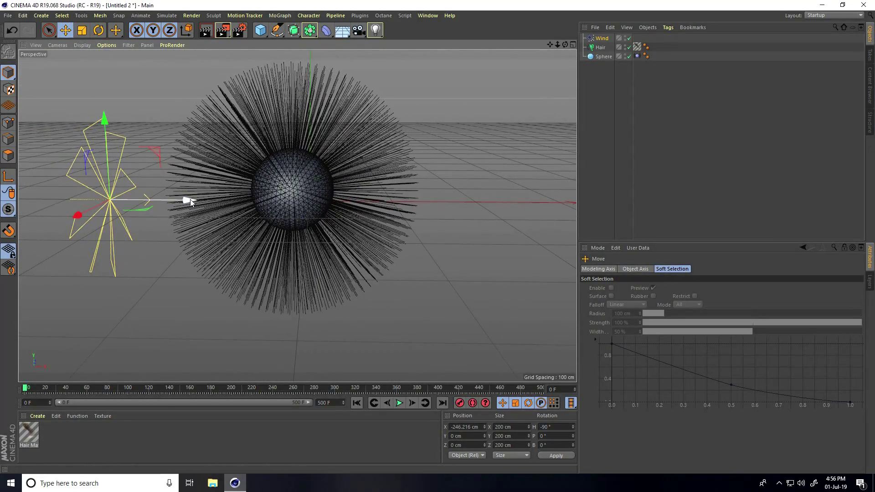
{"action": "left_click_drag", "start_coordinate": [190, 203], "coordinate": [177, 201]}
Set the wind speed to 30 cm.
{"action": "left_click", "coordinate": [601, 38]}
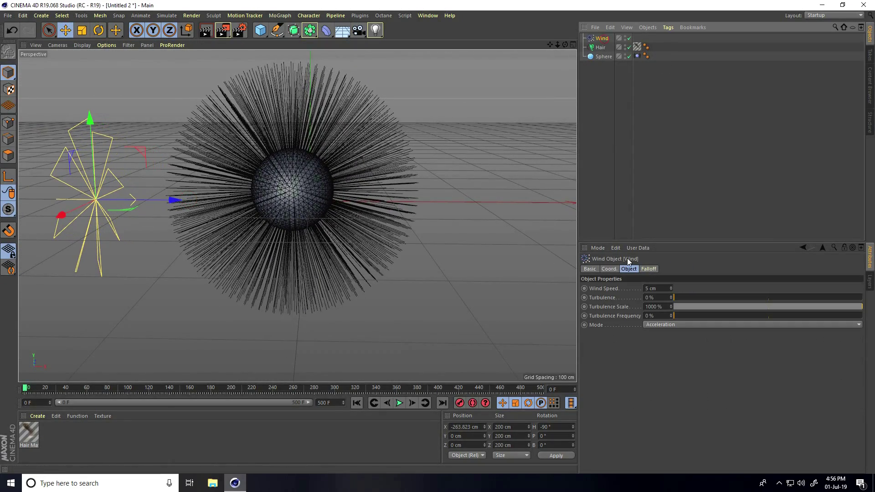
{"action": "left_click", "coordinate": [668, 288]}
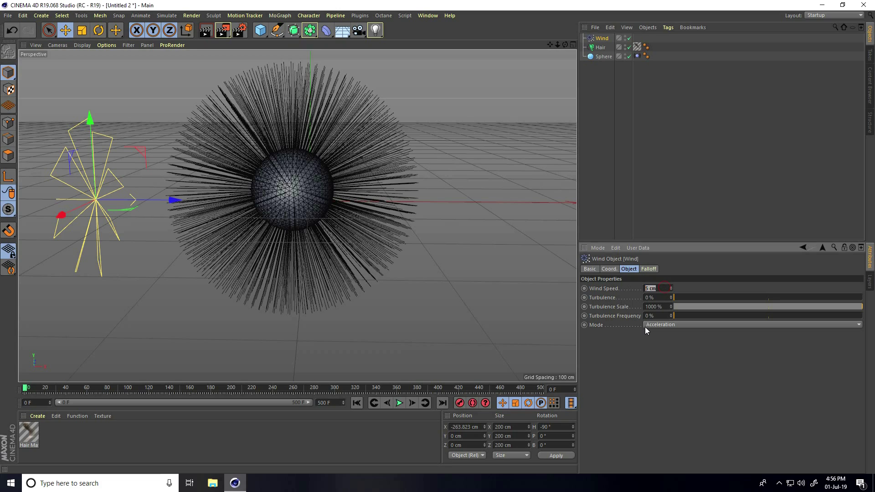
{"action": "type", "text": "30"}
{"action": "key", "text": "Return"}
Play the wind simulation to frame 197 and check a rendered preview.
{"action": "left_click", "coordinate": [400, 403]}
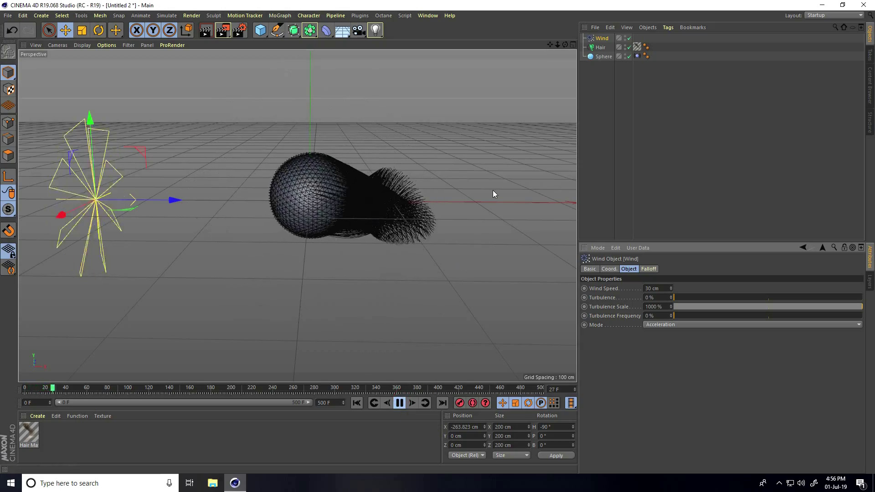
{"action": "left_click_drag", "start_coordinate": [565, 45], "coordinate": [314, 264]}
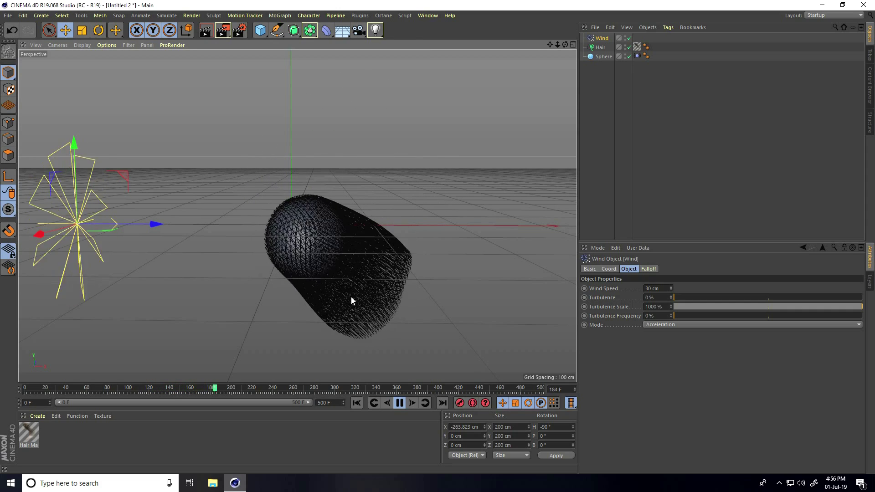
{"action": "left_click", "coordinate": [399, 407]}
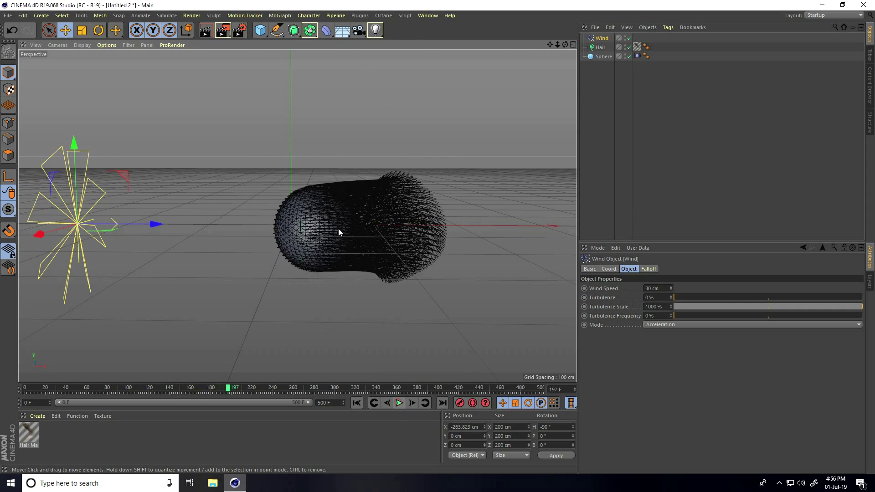
{"action": "left_click", "coordinate": [205, 31]}
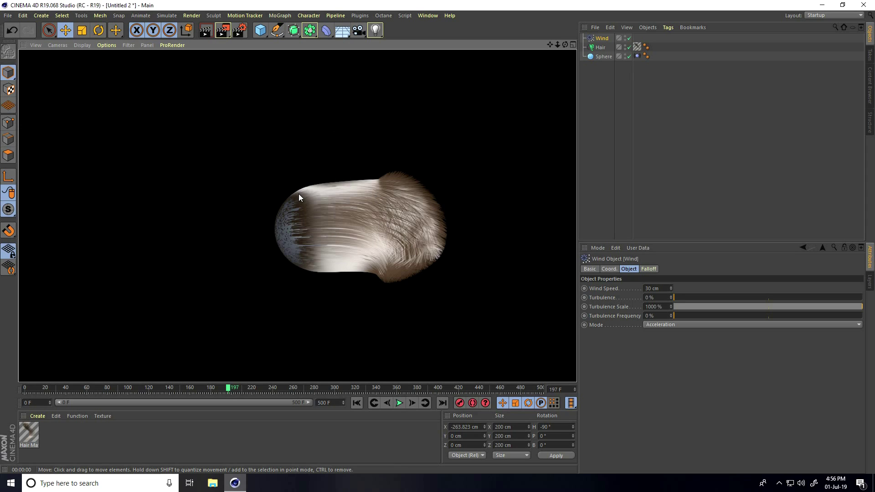
{"action": "left_click", "coordinate": [358, 293]}
Root the guides by Polygon Area and make hairs root as guides.
{"action": "left_click", "coordinate": [600, 47]}
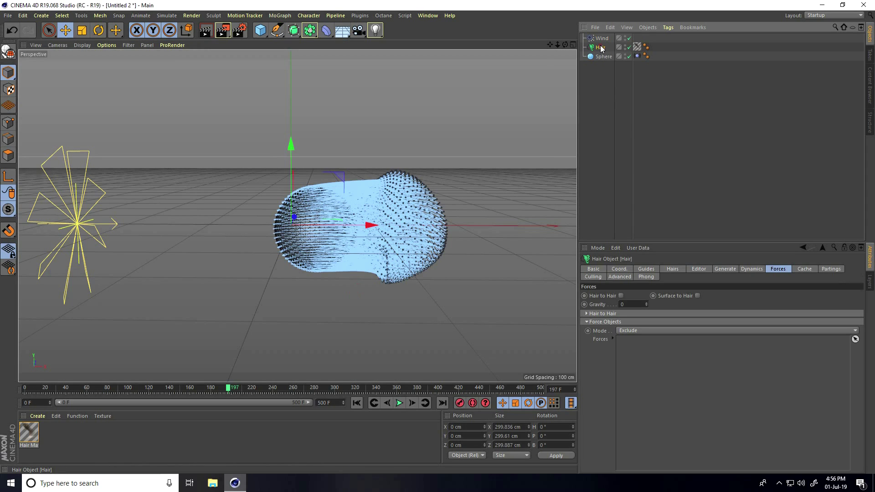
{"action": "left_click", "coordinate": [649, 270]}
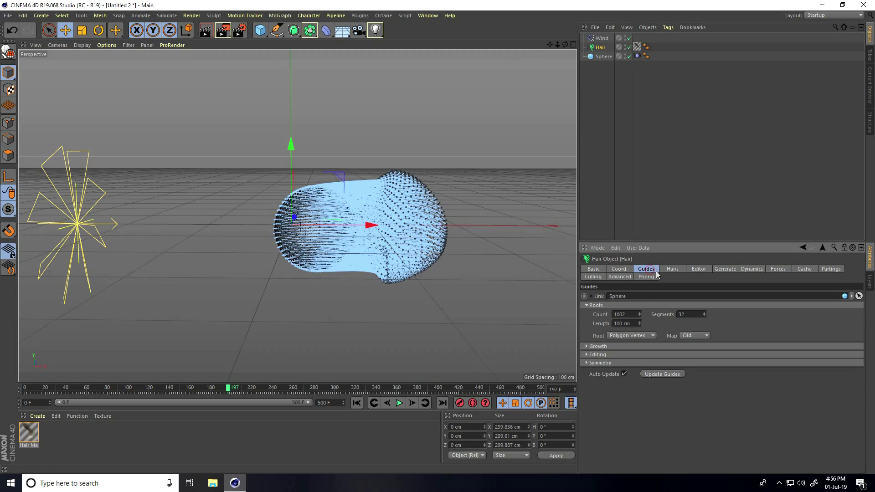
{"action": "left_click", "coordinate": [624, 335]}
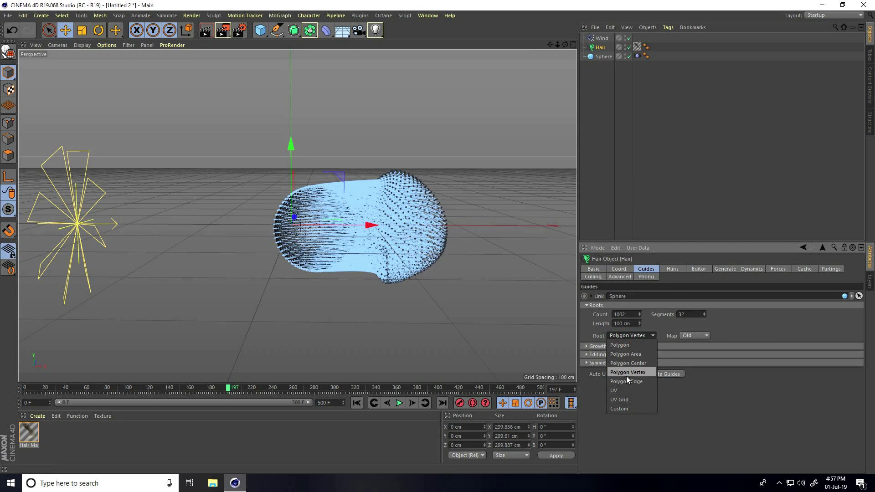
{"action": "left_click", "coordinate": [633, 354]}
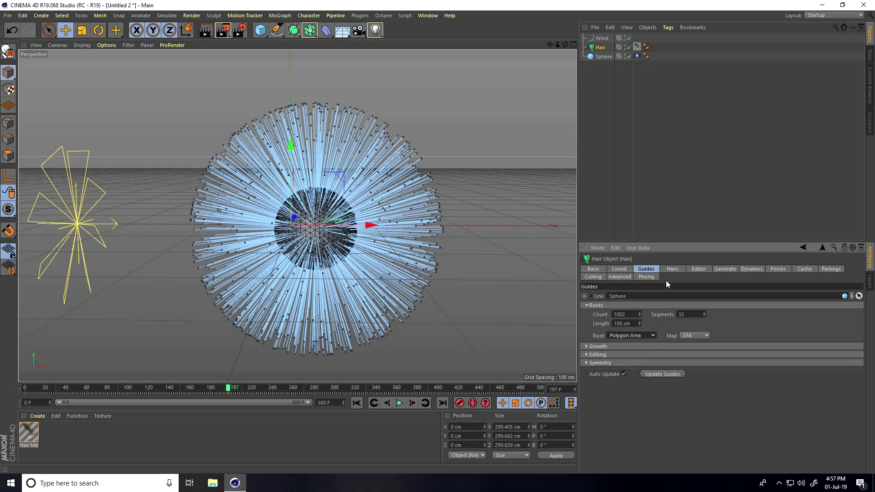
{"action": "left_click", "coordinate": [671, 270]}
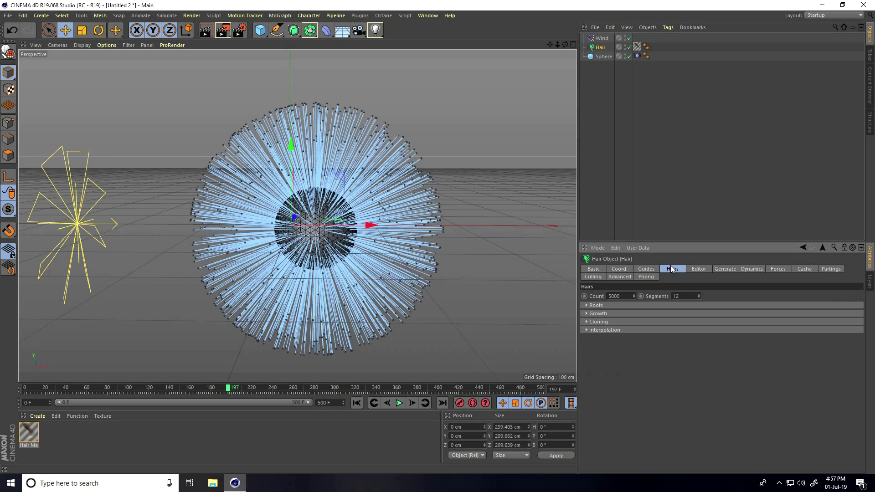
{"action": "left_click", "coordinate": [595, 306]}
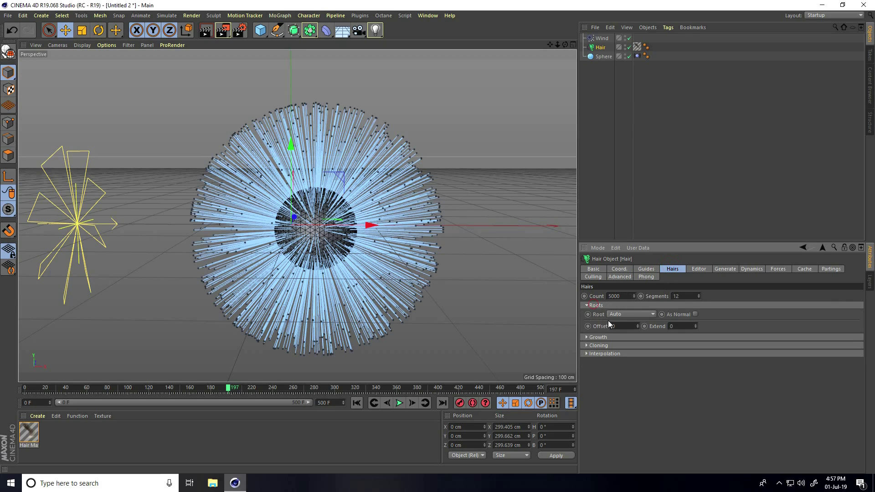
{"action": "left_click", "coordinate": [626, 315]}
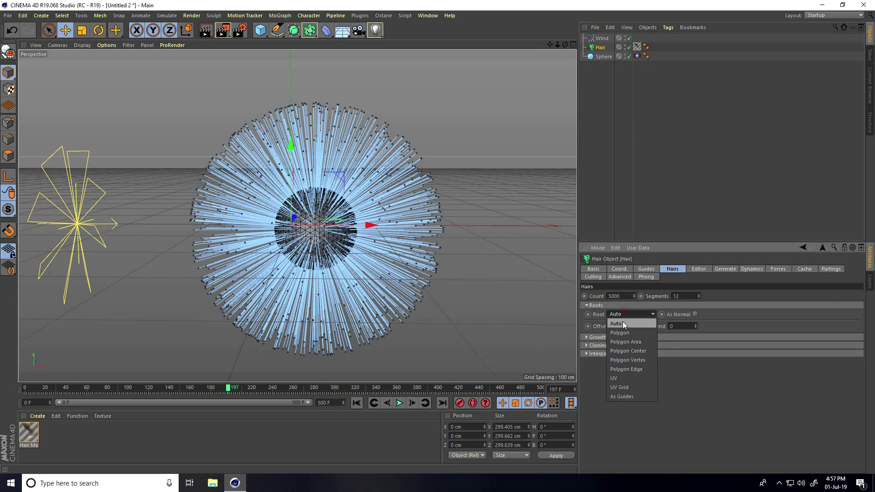
{"action": "left_click", "coordinate": [632, 395]}
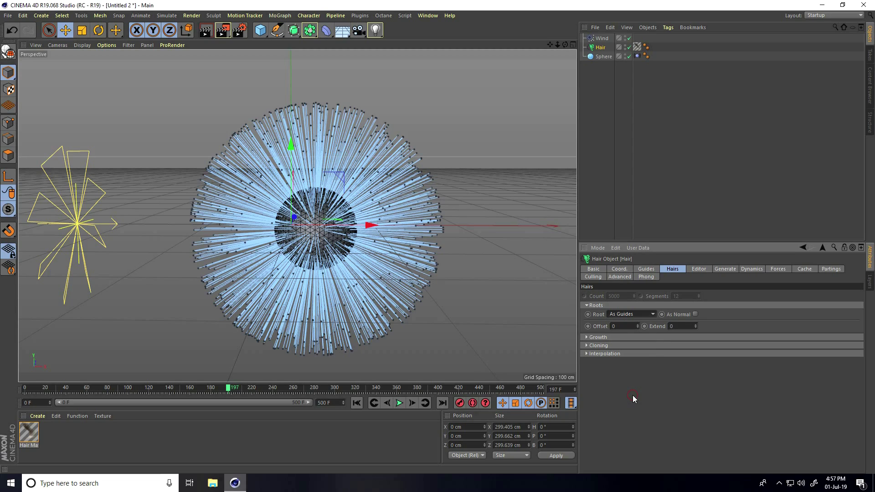
Set the guide count to 5000 and guide length to 300 cm, then rewind.
{"action": "left_click", "coordinate": [643, 269]}
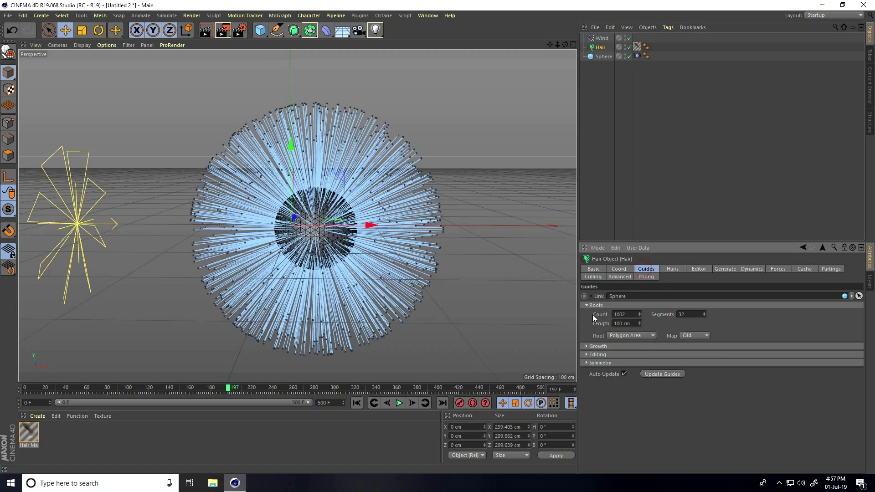
{"action": "double_click", "coordinate": [631, 314]}
{"action": "type", "text": "500"}
{"action": "key", "text": "Return"}
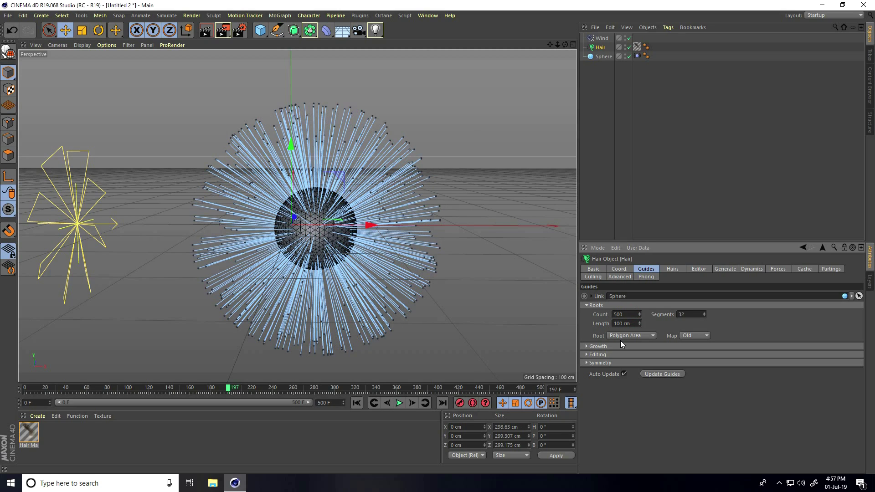
{"action": "left_click", "coordinate": [632, 305]}
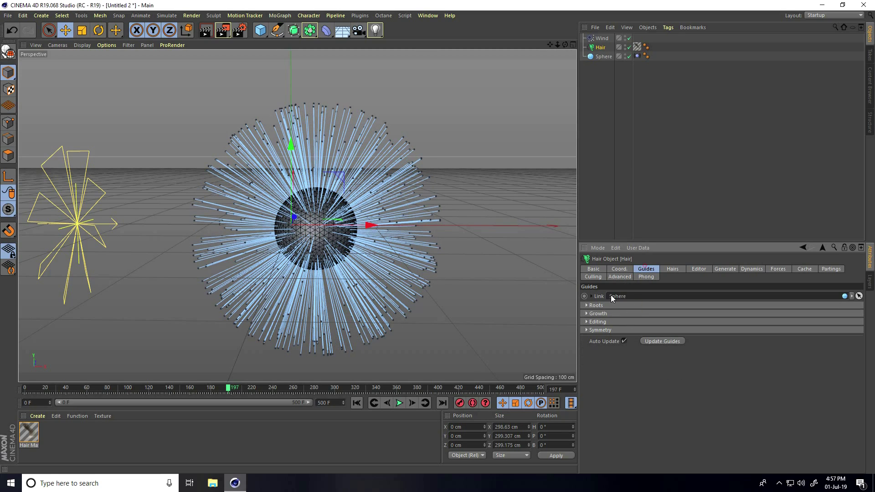
{"action": "left_click", "coordinate": [586, 305]}
{"action": "type", "text": "00"}
{"action": "key", "text": "Return"}
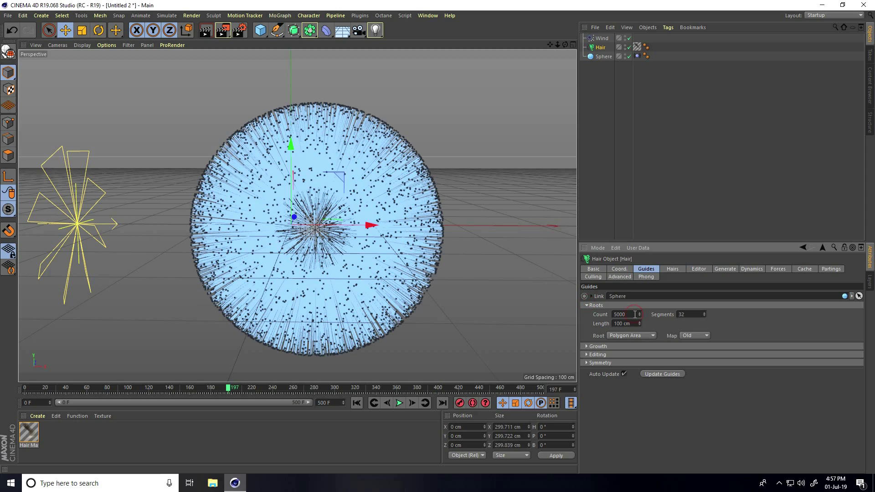
{"action": "left_click_drag", "start_coordinate": [631, 323], "coordinate": [604, 335]}
{"action": "type", "text": "300"}
{"action": "key", "text": "Return"}
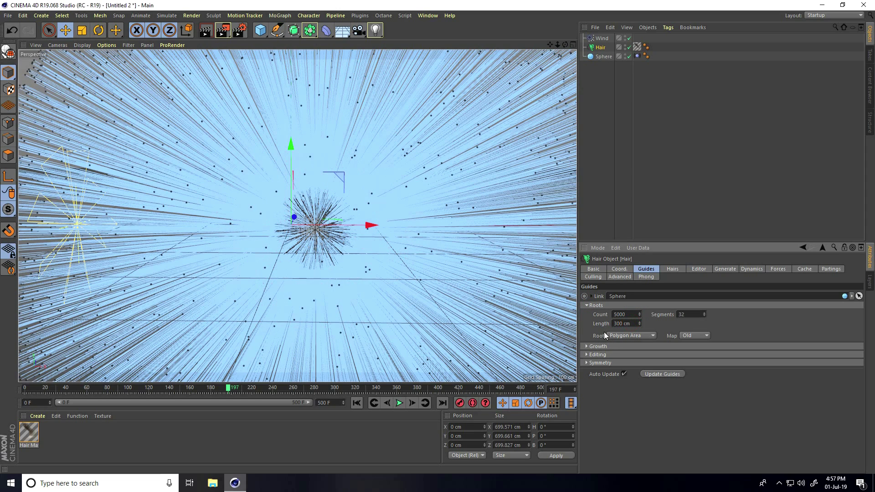
{"action": "left_click", "coordinate": [357, 402]}
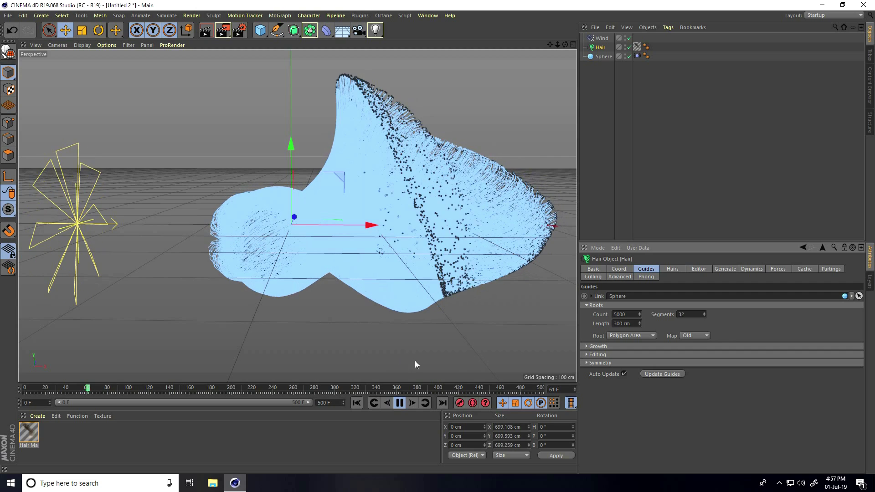
Pause the simulation at frame 75 and check a quick render of the windswept hair.
{"action": "left_click", "coordinate": [399, 403]}
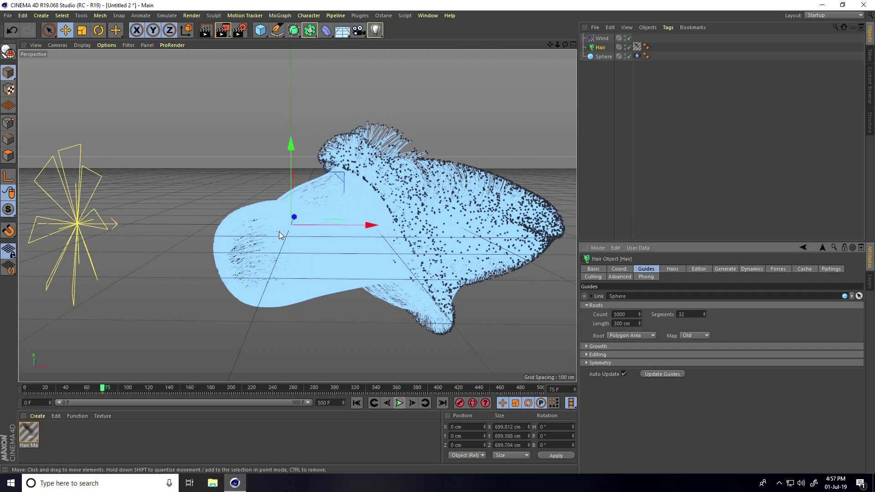
{"action": "left_click", "coordinate": [205, 30]}
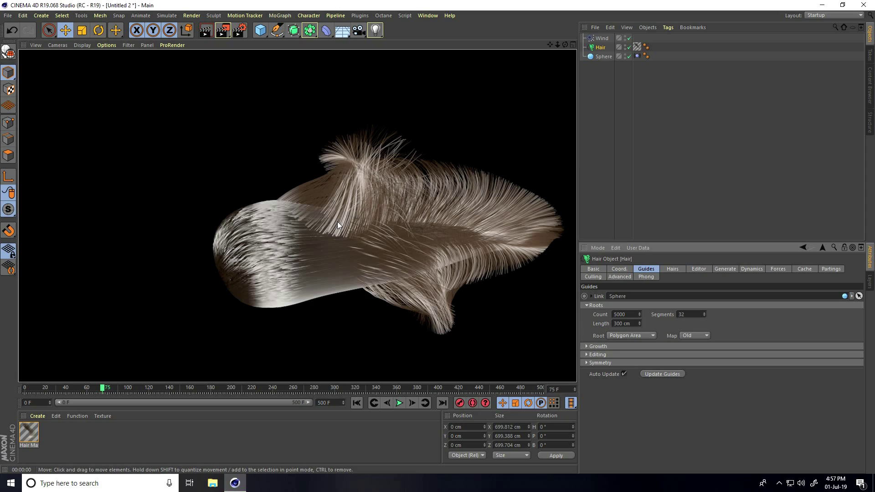
{"action": "left_click", "coordinate": [335, 274]}
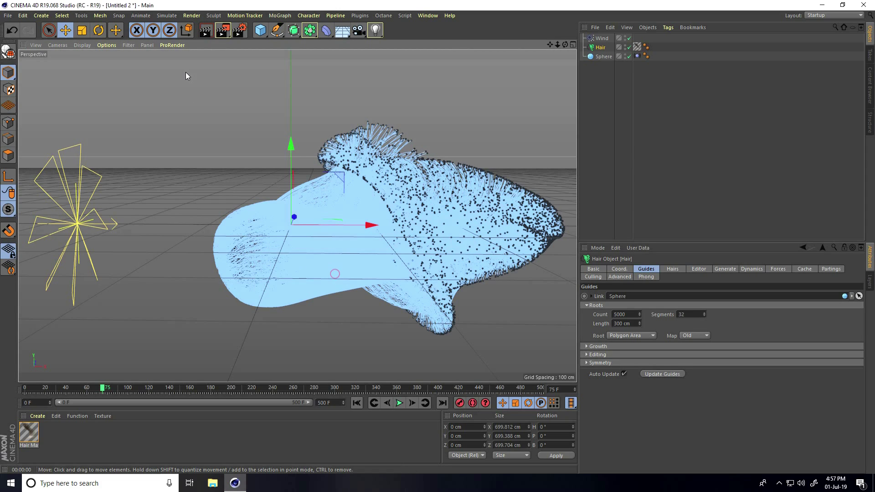
{"action": "left_click", "coordinate": [167, 16]}
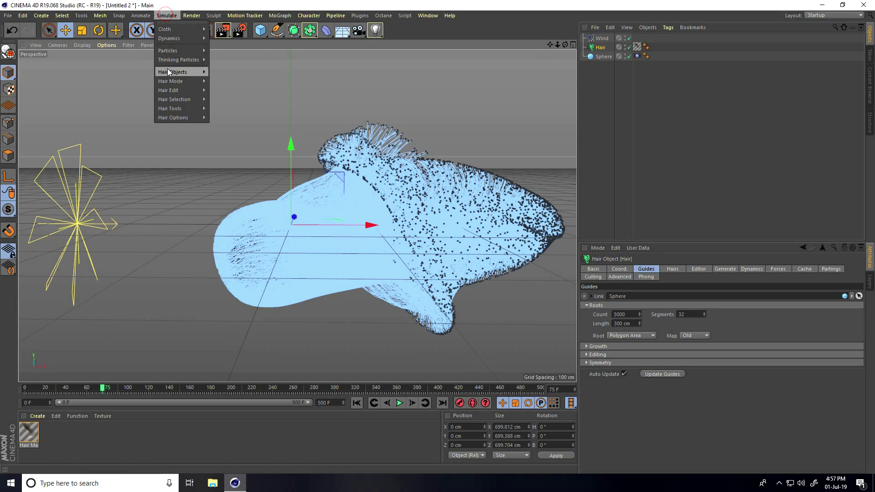
Add a Turbulence force with 20 cm strength.
{"action": "mouse_move", "coordinate": [168, 50]}
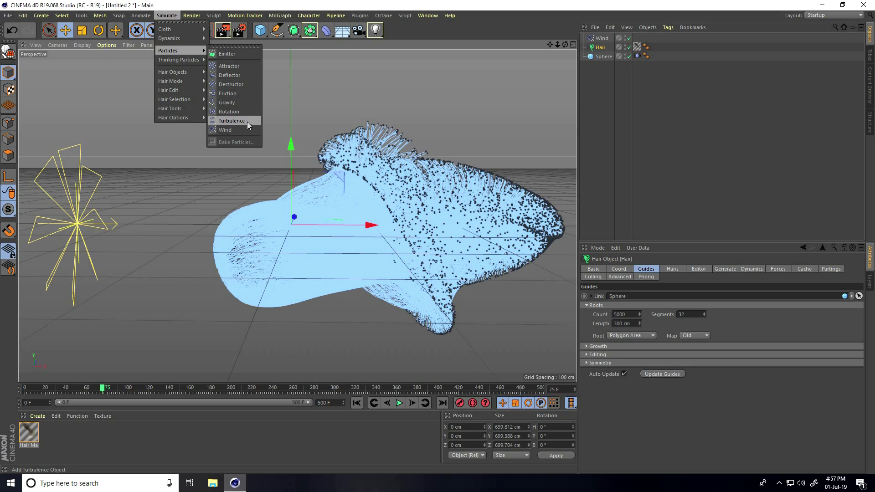
{"action": "left_click", "coordinate": [229, 121]}
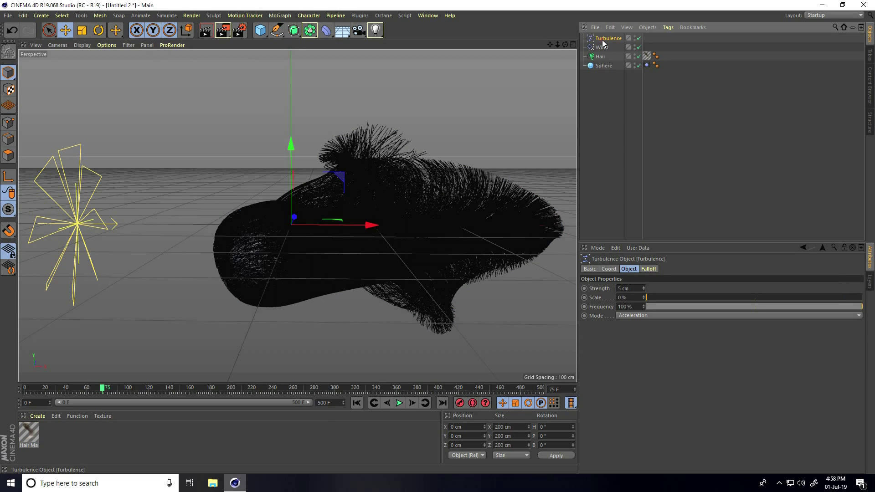
{"action": "left_click", "coordinate": [629, 290]}
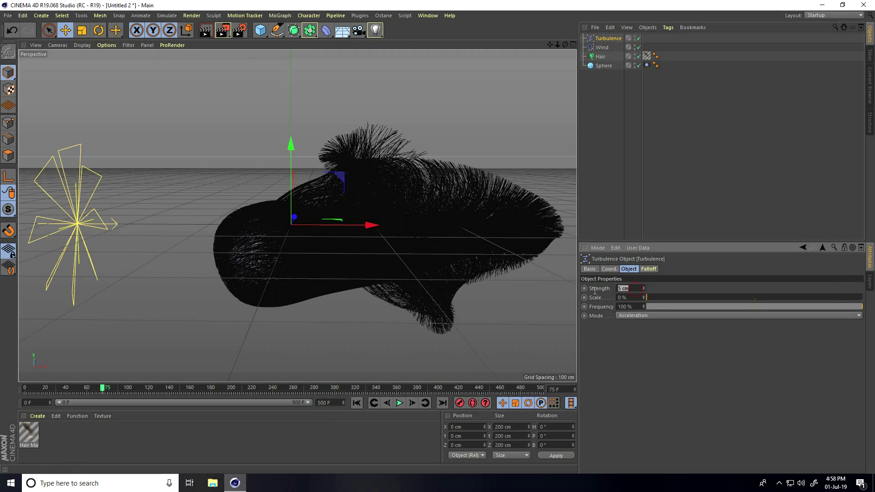
Nudge the Hair object slightly left along X in the Front view.
{"action": "middle_click", "coordinate": [308, 241]}
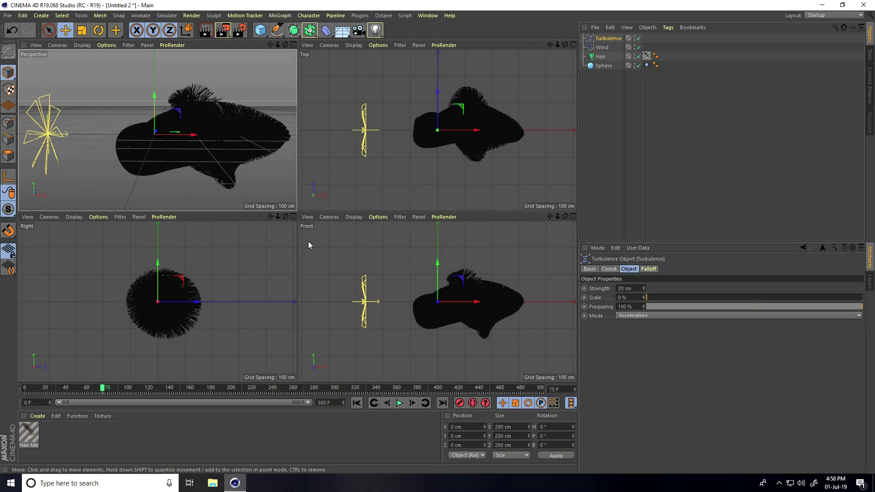
{"action": "middle_click", "coordinate": [363, 272]}
{"action": "left_click", "coordinate": [287, 237]}
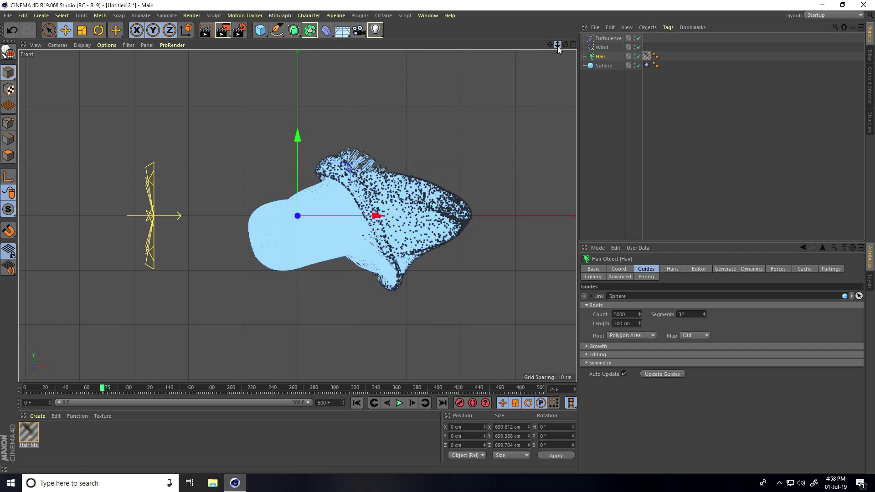
{"action": "left_click_drag", "start_coordinate": [556, 46], "coordinate": [437, 236]}
{"action": "left_click_drag", "start_coordinate": [370, 215], "coordinate": [345, 214]}
Replay the simulation from frame 0 and pause around frame 33.
{"action": "middle_click", "coordinate": [312, 212]}
{"action": "middle_click", "coordinate": [176, 104]}
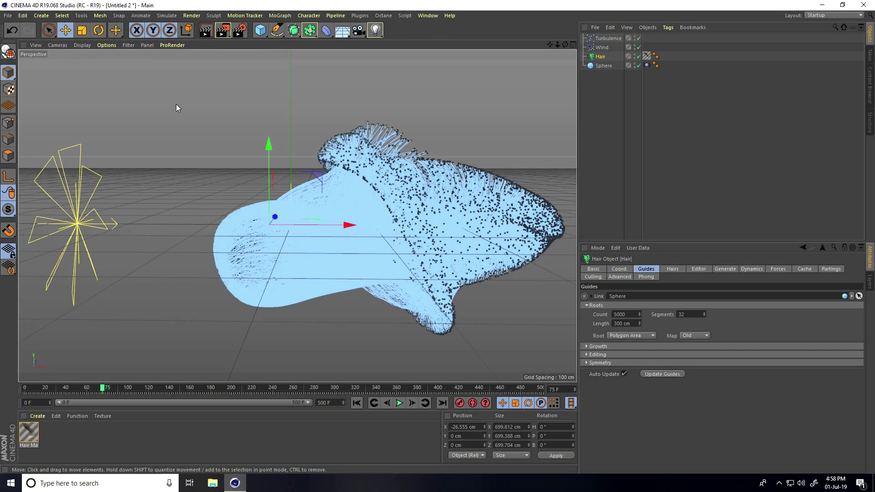
{"action": "left_click", "coordinate": [356, 403]}
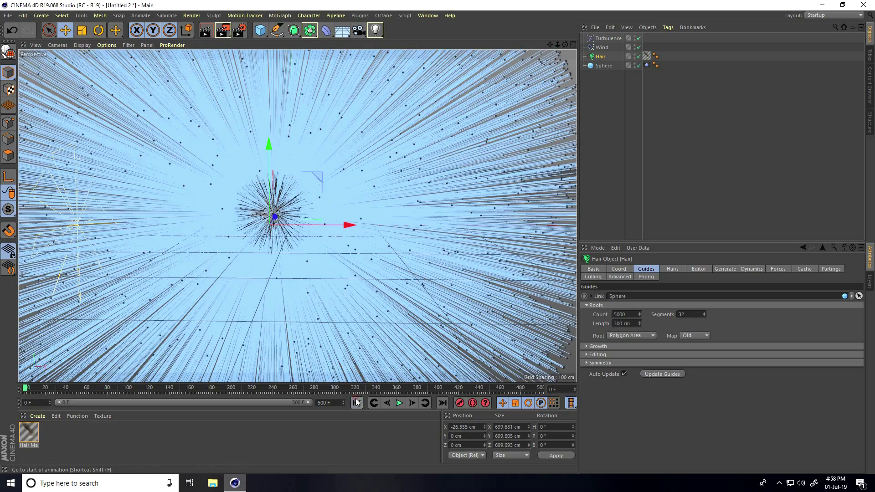
{"action": "left_click", "coordinate": [399, 403]}
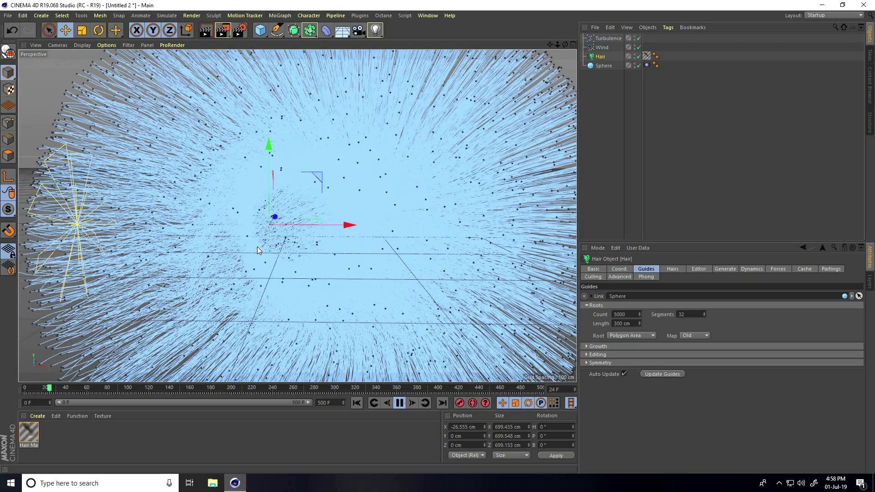
{"action": "left_click", "coordinate": [399, 402]}
{"action": "double_click", "coordinate": [37, 436]}
Load the rainbow gradient preset (blue, green, yellow, red) into the Hair Mat colour.
{"action": "left_click_drag", "start_coordinate": [211, 77], "coordinate": [591, 99]}
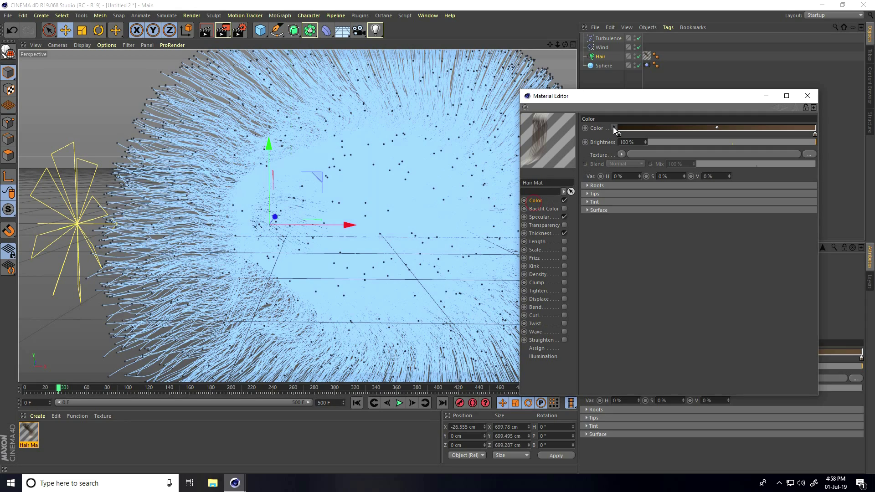
{"action": "left_click", "coordinate": [613, 126]}
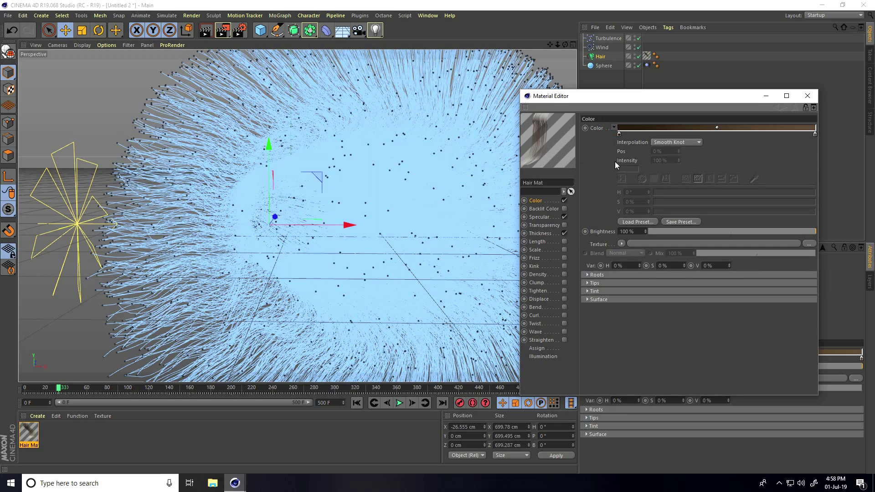
{"action": "left_click", "coordinate": [637, 222]}
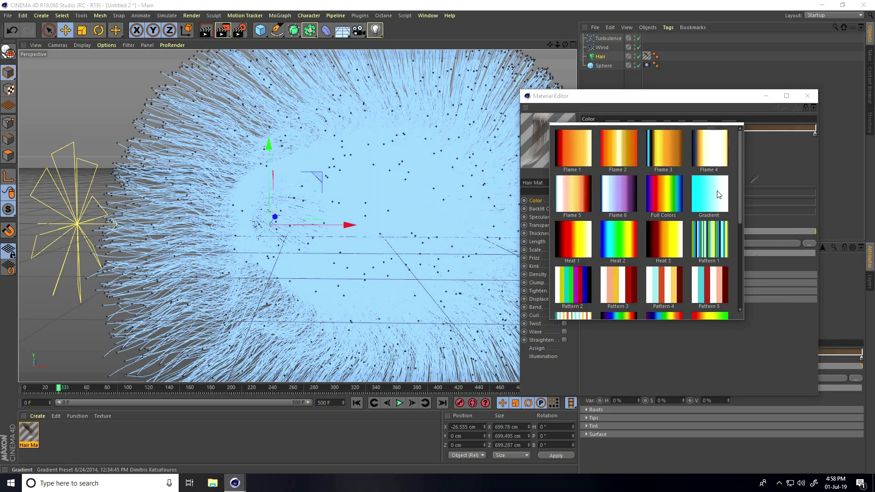
{"action": "scroll", "coordinate": [685, 214], "scroll_direction": "down", "scroll_amount": 4}
{"action": "scroll", "coordinate": [685, 214], "scroll_direction": "up", "scroll_amount": 3}
{"action": "scroll", "coordinate": [620, 291], "scroll_direction": "down", "scroll_amount": 1}
{"action": "left_click", "coordinate": [611, 292]}
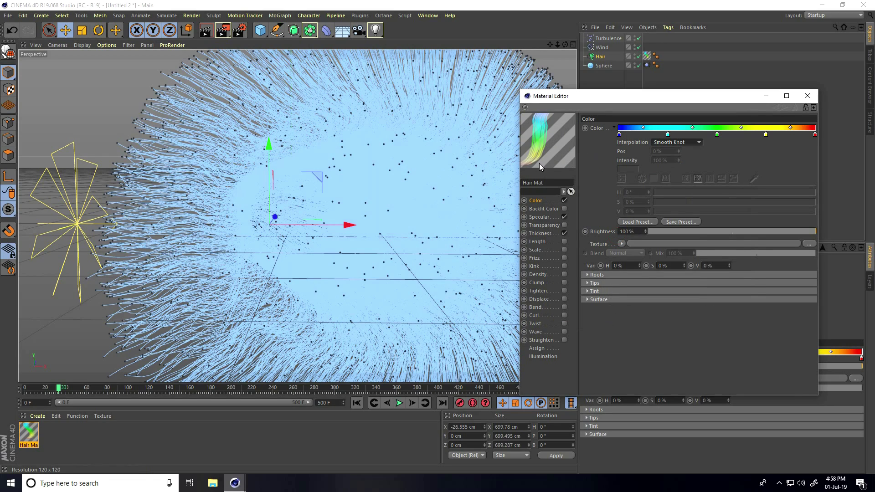
{"action": "left_click", "coordinate": [537, 217]}
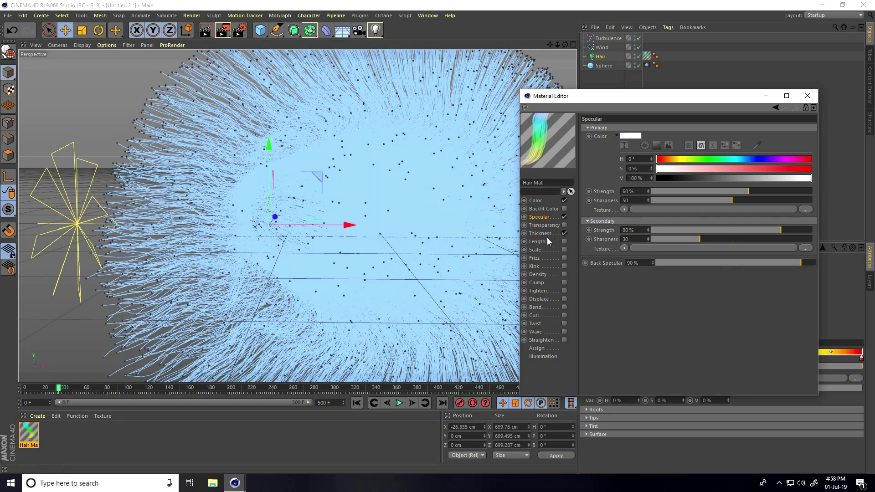
Set the hair material's root thickness to 0.5 cm.
{"action": "left_click", "coordinate": [540, 233]}
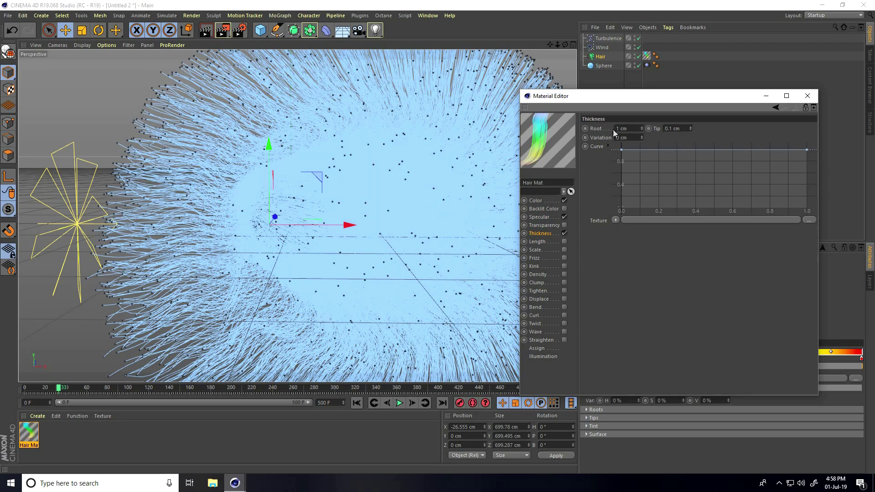
{"action": "double_click", "coordinate": [631, 129]}
{"action": "type", "text": "0"}
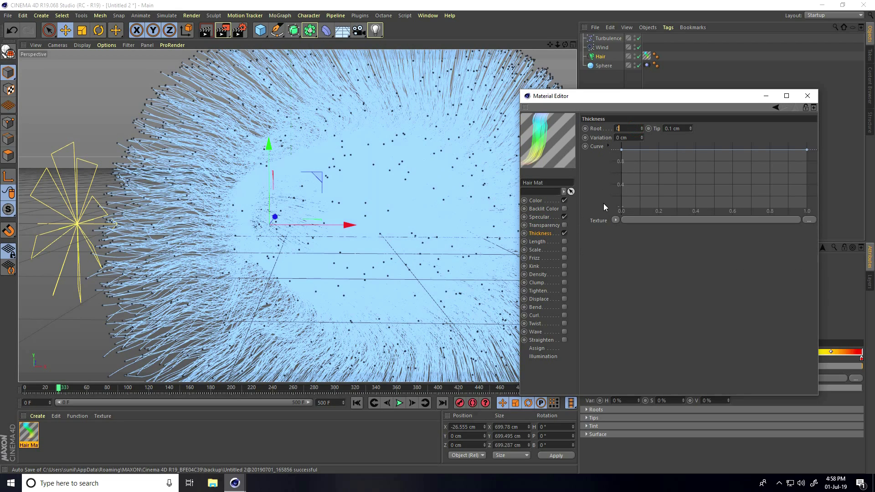
{"action": "type", "text": ".5"}
{"action": "key", "text": "Return"}
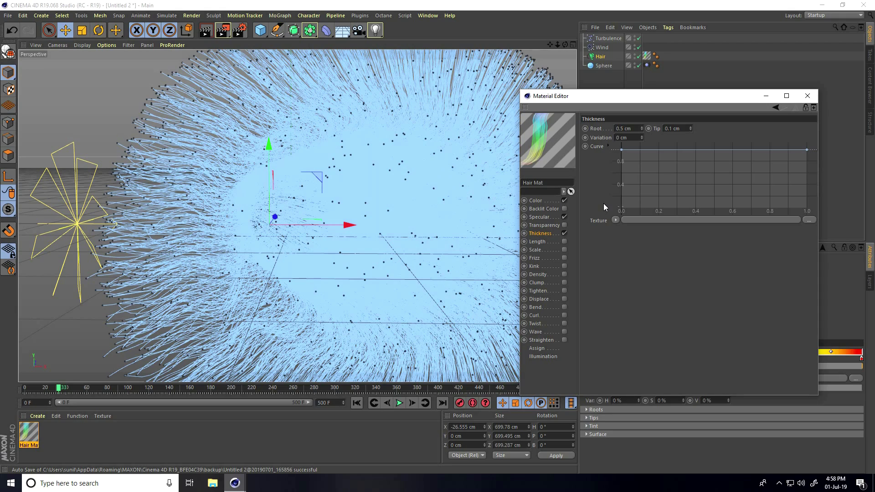
{"action": "double_click", "coordinate": [679, 128]}
Enable Kink at 10%, raising the kink curve's start to about 0.4.
{"action": "left_click", "coordinate": [563, 267]}
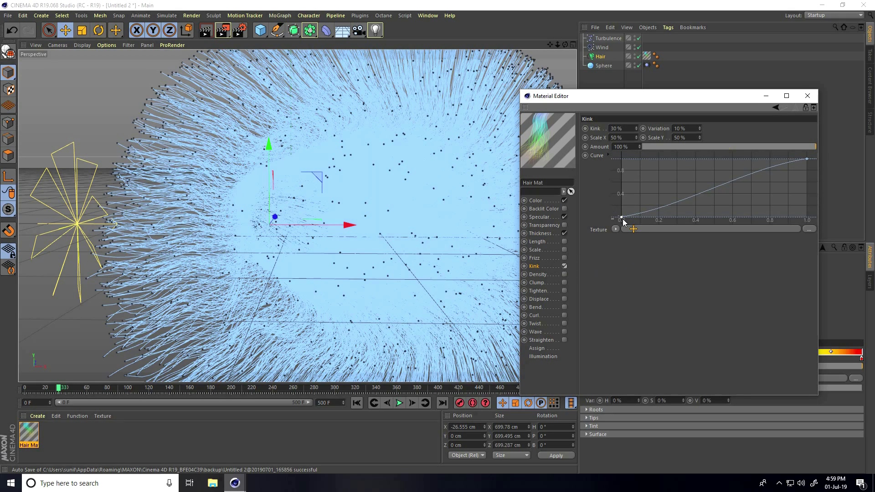
{"action": "left_click_drag", "start_coordinate": [622, 219], "coordinate": [618, 195]}
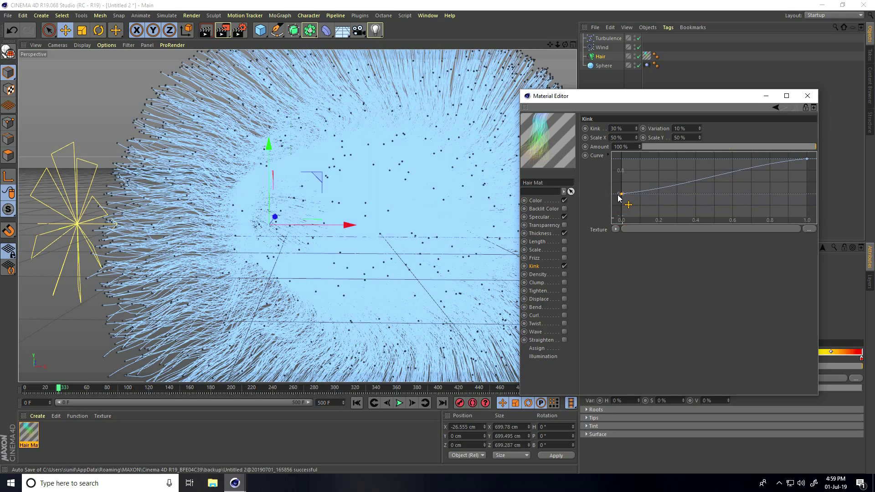
{"action": "left_click", "coordinate": [624, 128]}
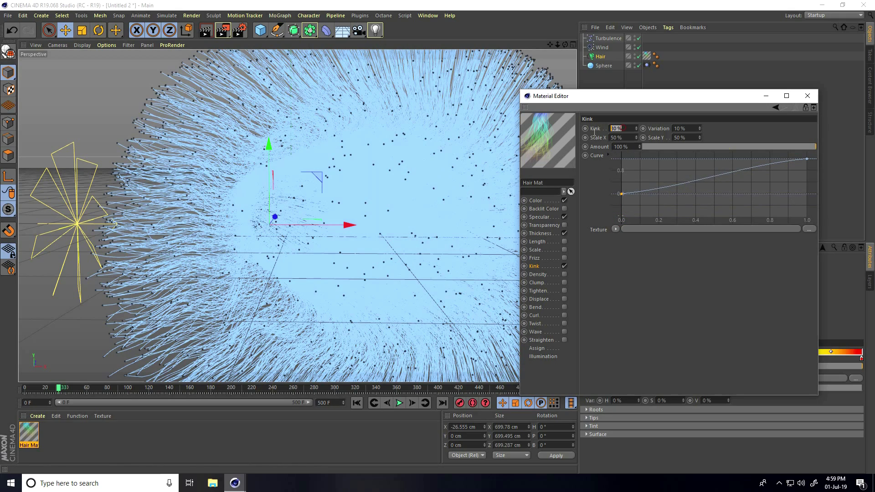
{"action": "type", "text": "10"}
{"action": "key", "text": "Return"}
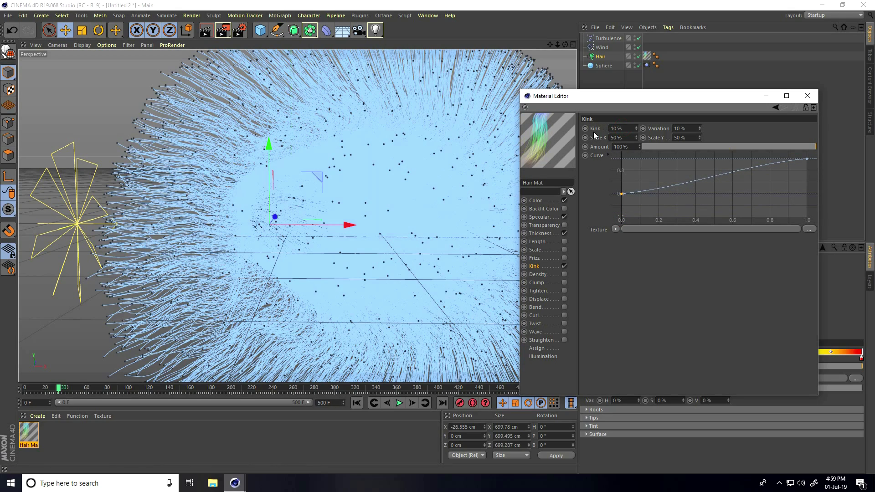
Enable Clump at 95% strength and turn on Bend.
{"action": "left_click", "coordinate": [564, 283]}
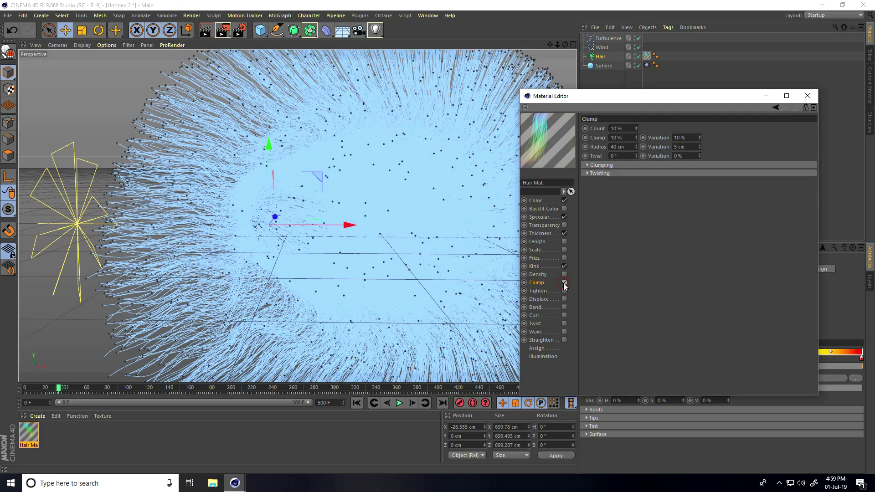
{"action": "left_click", "coordinate": [609, 138]}
{"action": "type", "text": "95"}
{"action": "key", "text": "Return"}
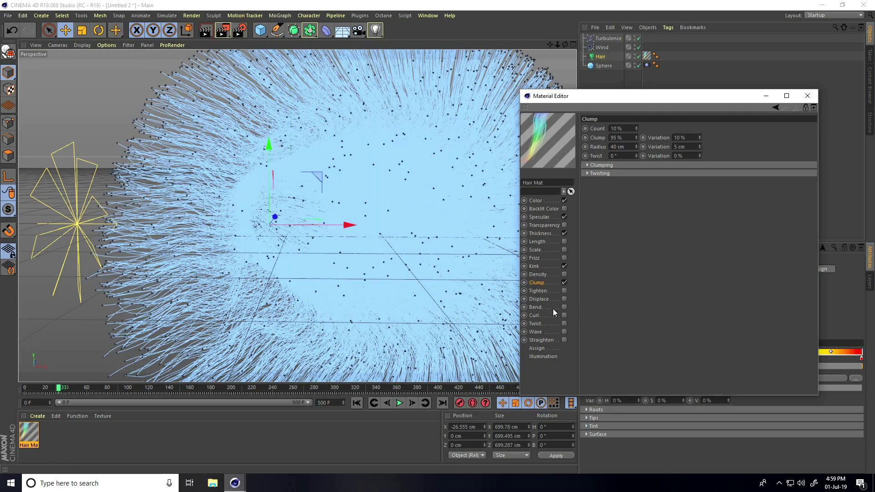
{"action": "left_click", "coordinate": [564, 307]}
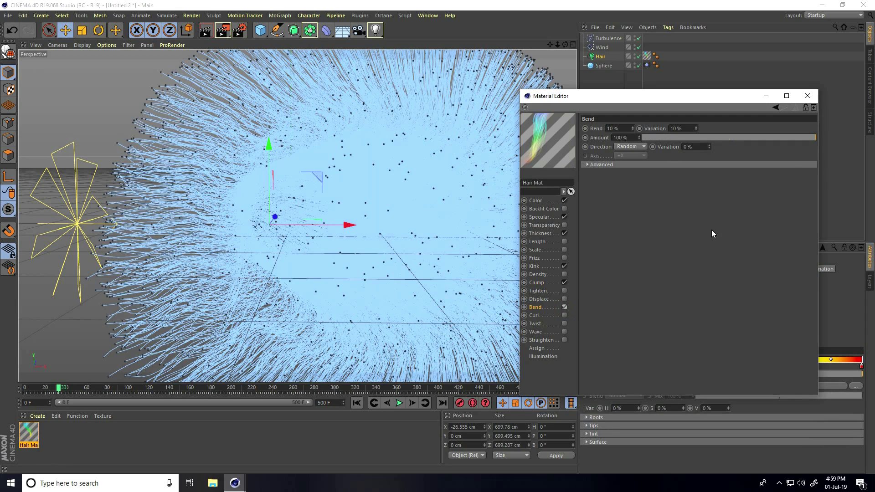
Close the material editor and preview-render the colourful hair at the first frame.
{"action": "left_click", "coordinate": [807, 96]}
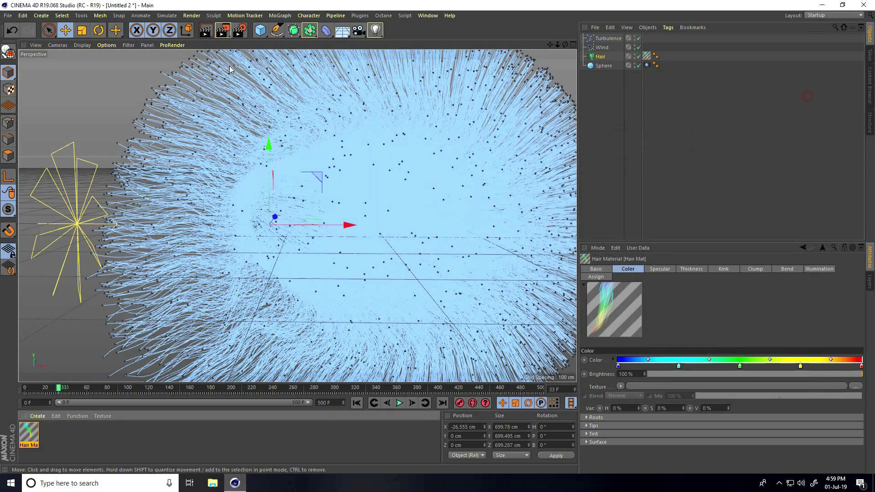
{"action": "left_click", "coordinate": [206, 30]}
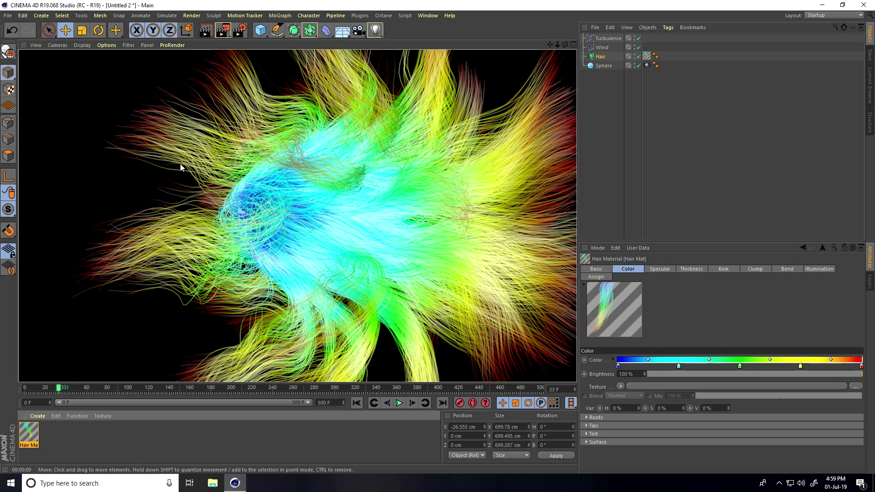
{"action": "left_click", "coordinate": [356, 403]}
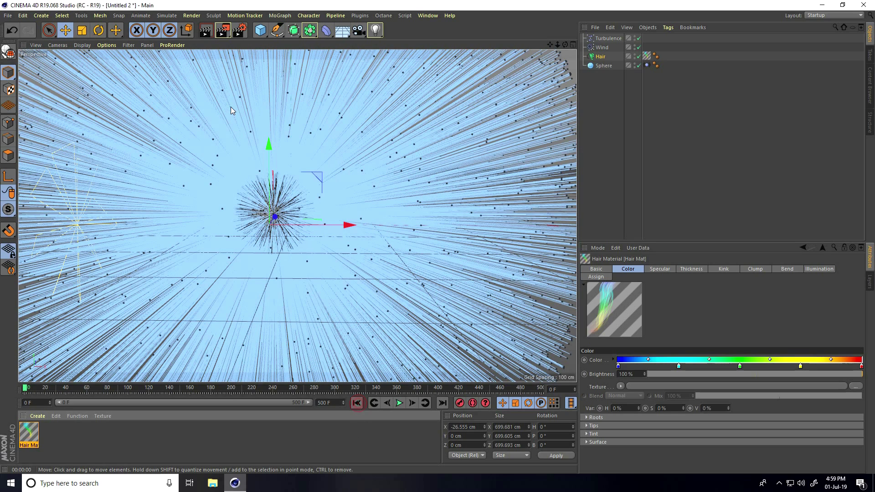
{"action": "left_click", "coordinate": [206, 31]}
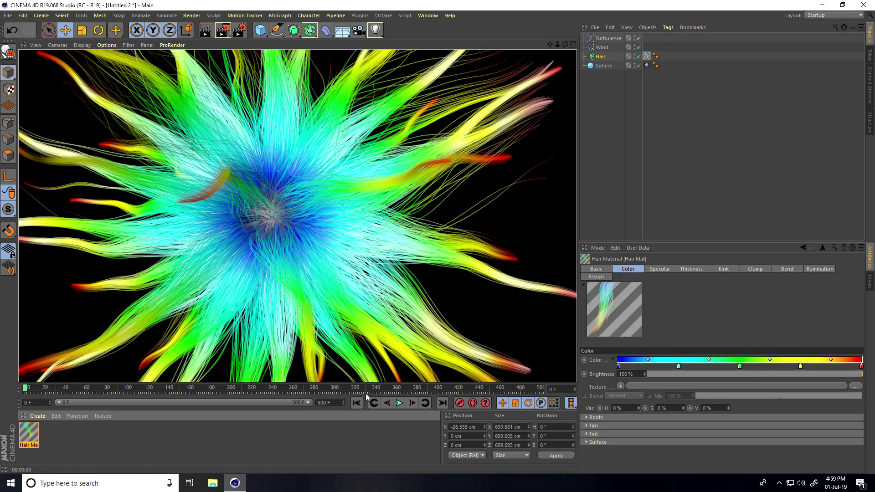
{"action": "left_click", "coordinate": [354, 403]}
Play the hair simulation to frame 61, preview-render it, and show the Hair object's guides.
{"action": "left_click", "coordinate": [399, 403]}
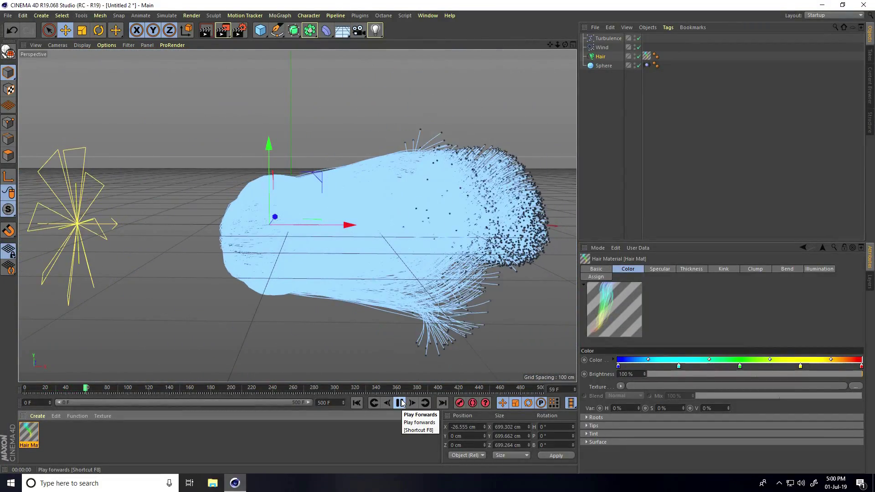
{"action": "left_click", "coordinate": [401, 403]}
{"action": "left_click", "coordinate": [208, 34]}
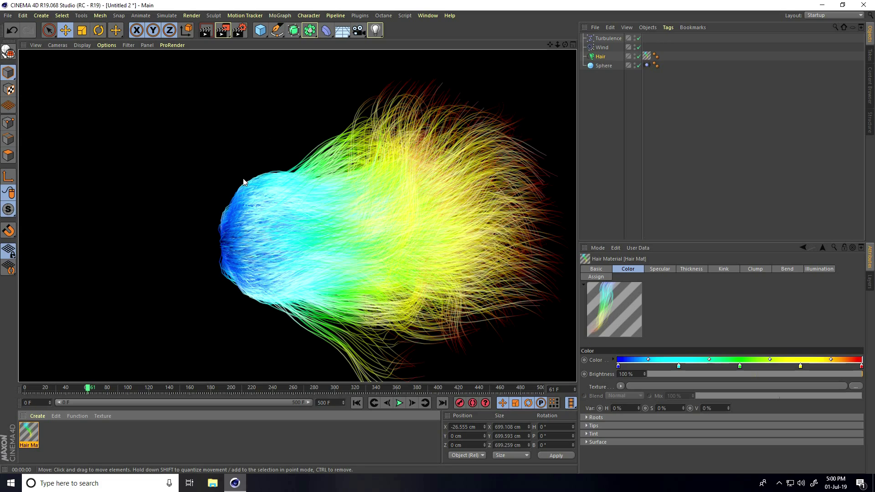
{"action": "left_click", "coordinate": [210, 154]}
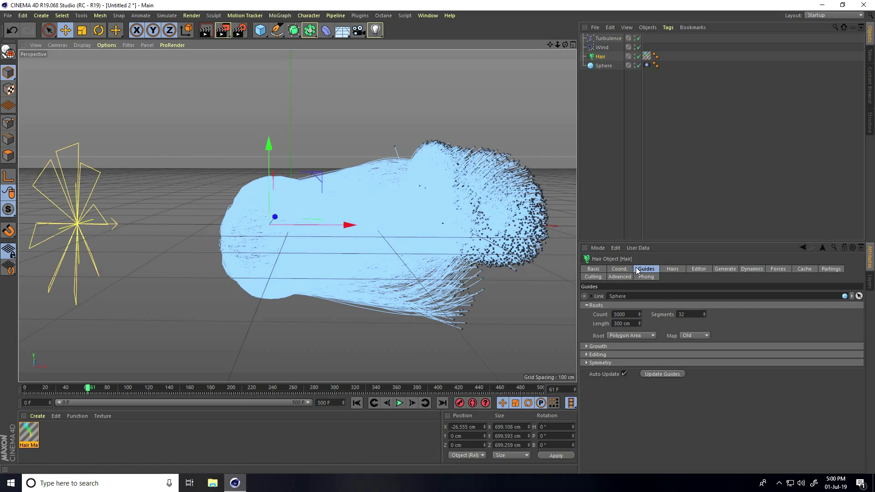
Set the hair guide segments to 64 and replay the simulation from the start.
{"action": "double_click", "coordinate": [671, 315]}
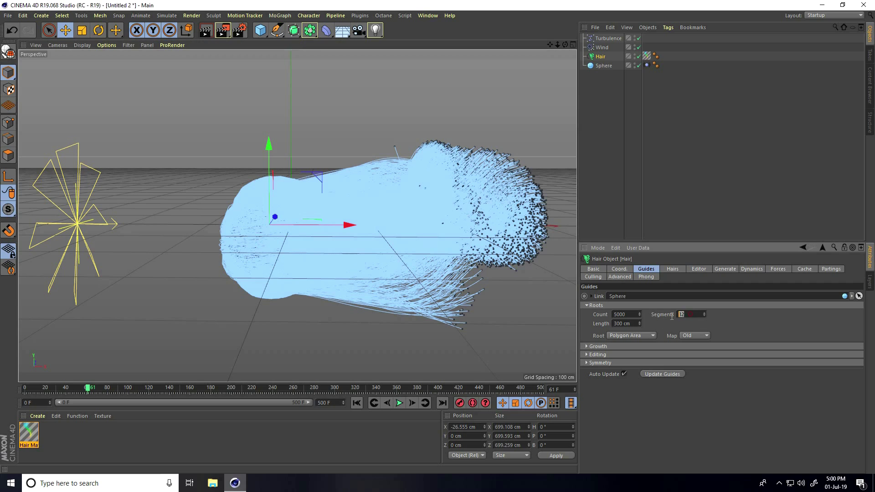
{"action": "type", "text": "64"}
{"action": "key", "text": "Return"}
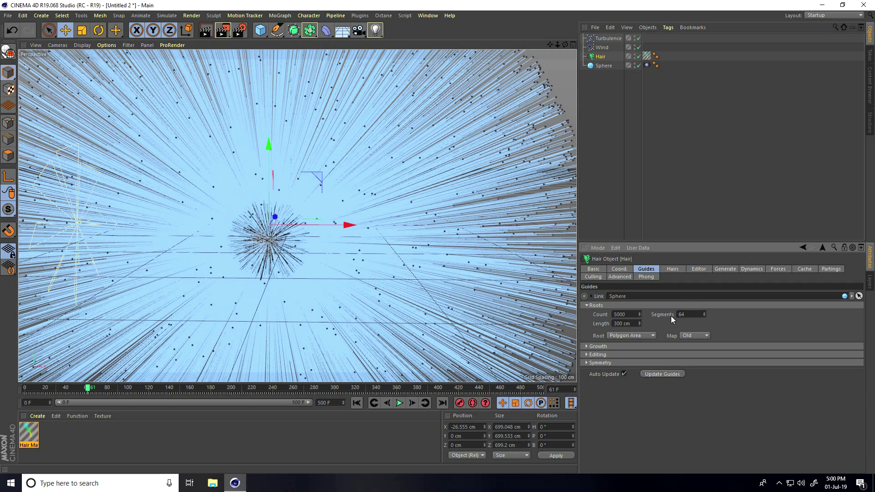
{"action": "left_click", "coordinate": [356, 403]}
{"action": "left_click", "coordinate": [400, 403]}
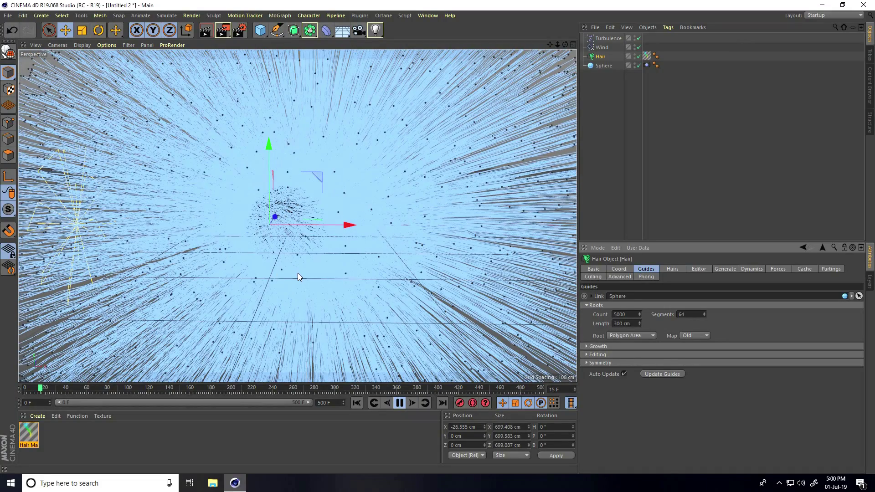
Pause the simulation at frame 18 and preview-render the hair.
{"action": "left_click", "coordinate": [398, 400]}
{"action": "left_click", "coordinate": [206, 30]}
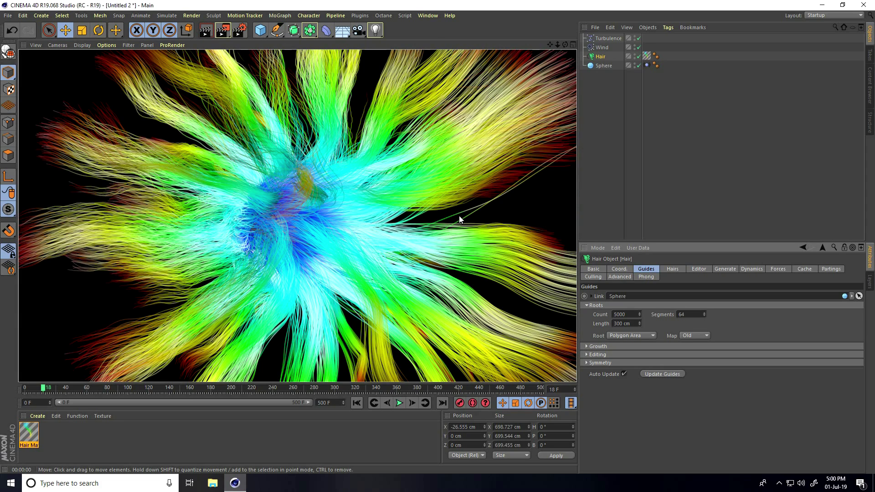
{"action": "left_click", "coordinate": [488, 218]}
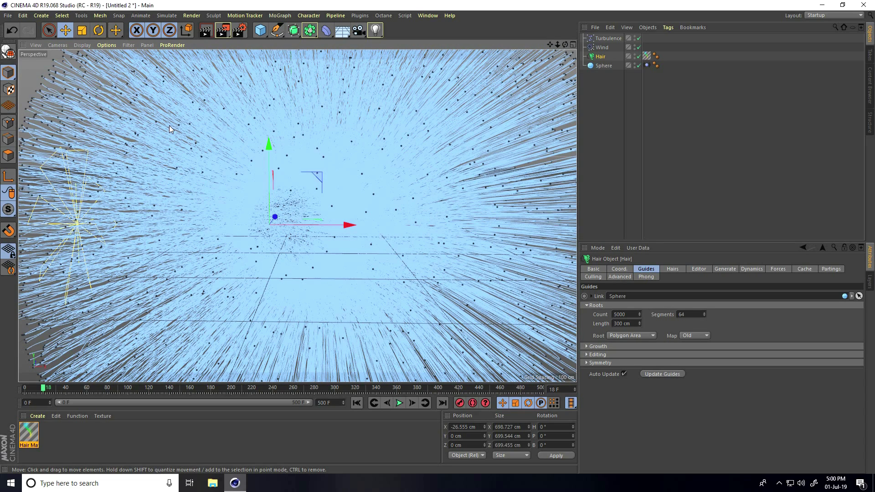
{"action": "left_click", "coordinate": [8, 16]}
Merge the cinema-4d-studio lights file into the hair scene.
{"action": "left_click", "coordinate": [18, 39]}
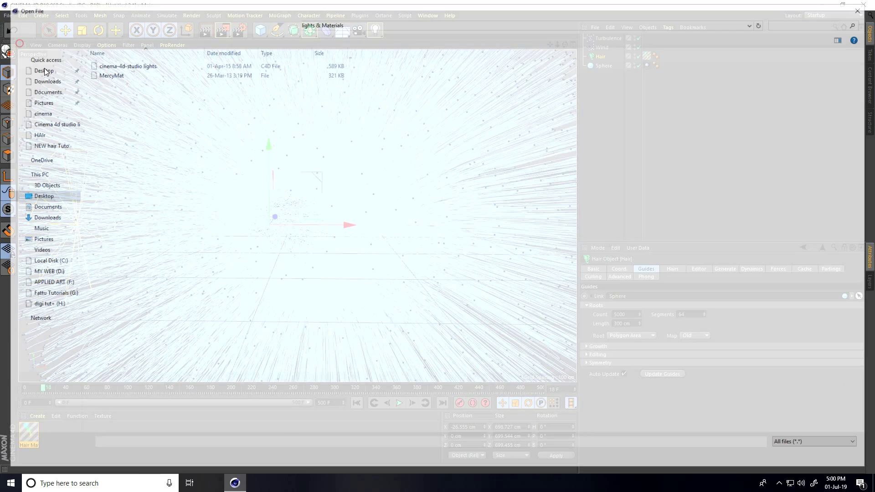
{"action": "left_click", "coordinate": [107, 65]}
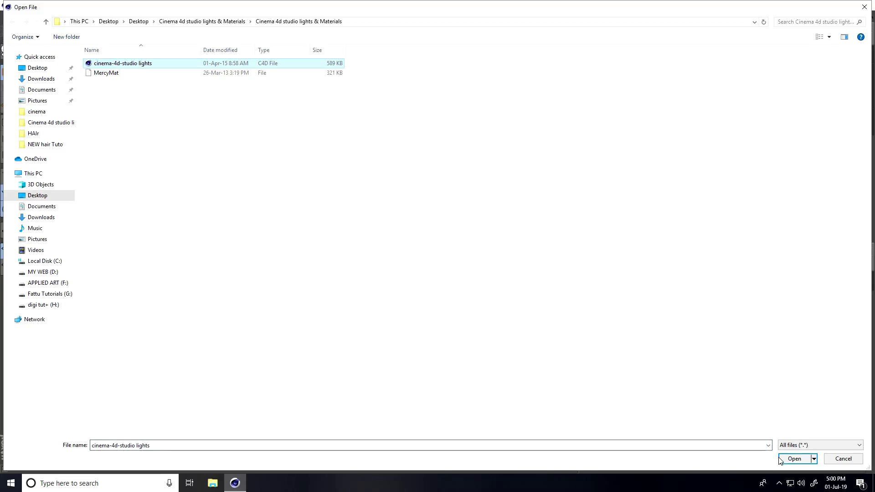
{"action": "left_click", "coordinate": [794, 459]}
Lower FLOOR & BACKGROUND below the sphere in the Front view and add a Camera.
{"action": "middle_click", "coordinate": [282, 241]}
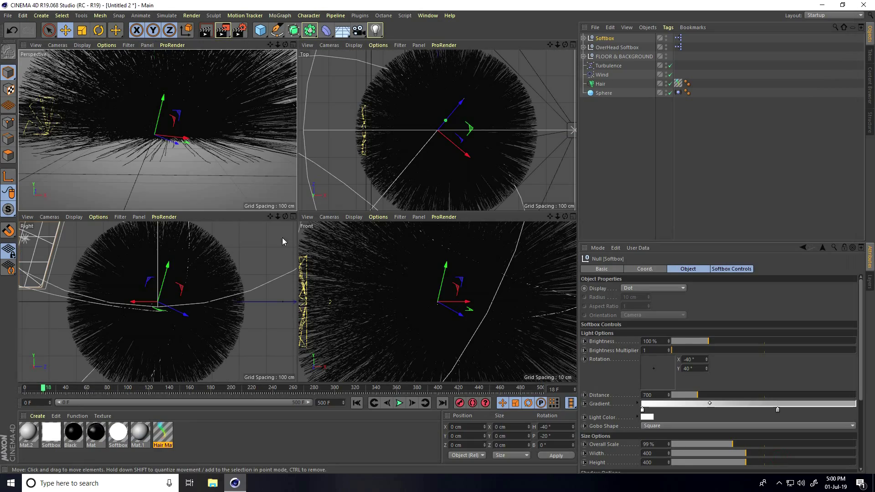
{"action": "middle_click", "coordinate": [325, 240]}
{"action": "scroll", "coordinate": [334, 164], "scroll_direction": "down", "scroll_amount": 5}
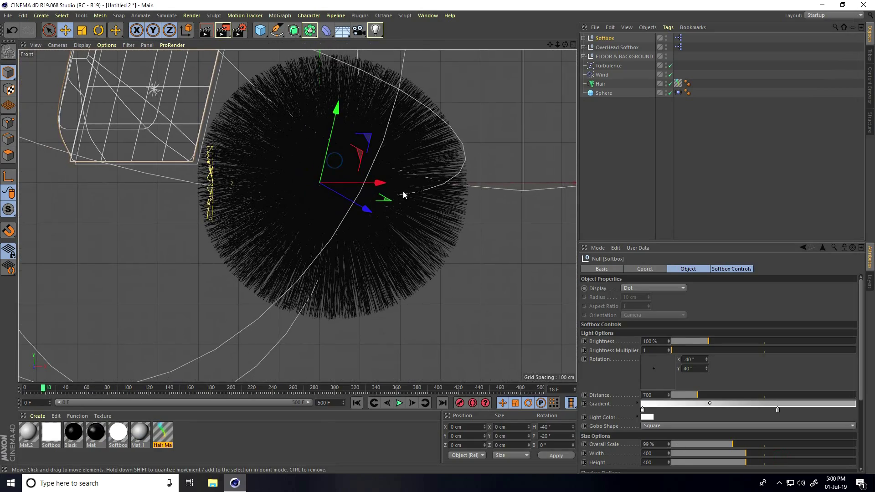
{"action": "left_click", "coordinate": [606, 57]}
{"action": "left_click_drag", "start_coordinate": [299, 108], "coordinate": [300, 279]}
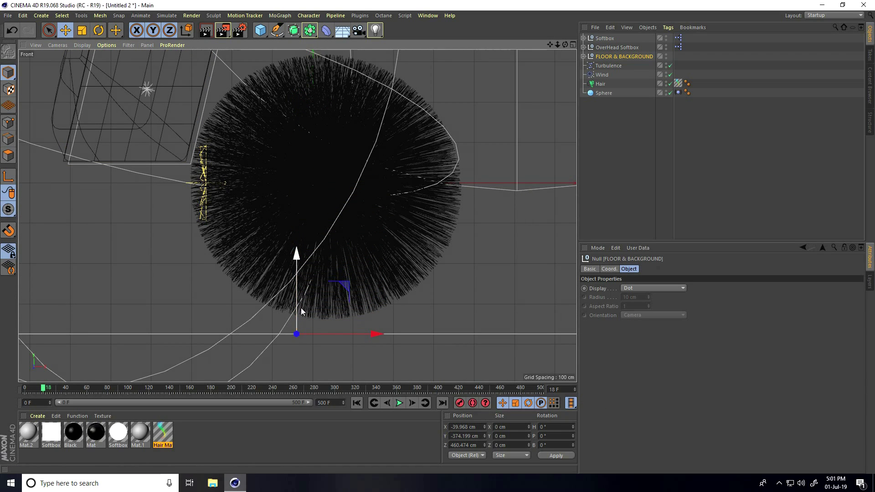
{"action": "middle_click", "coordinate": [312, 313]}
{"action": "middle_click", "coordinate": [171, 132]}
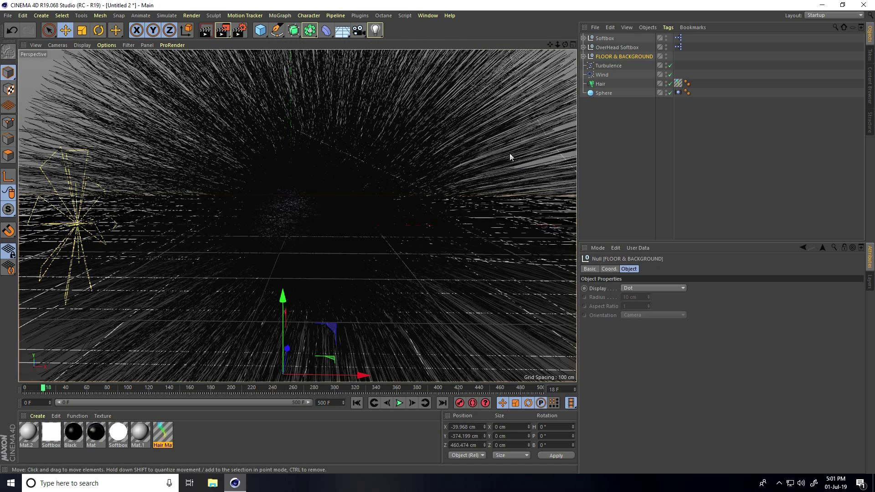
{"action": "left_click_drag", "start_coordinate": [359, 30], "coordinate": [393, 40]}
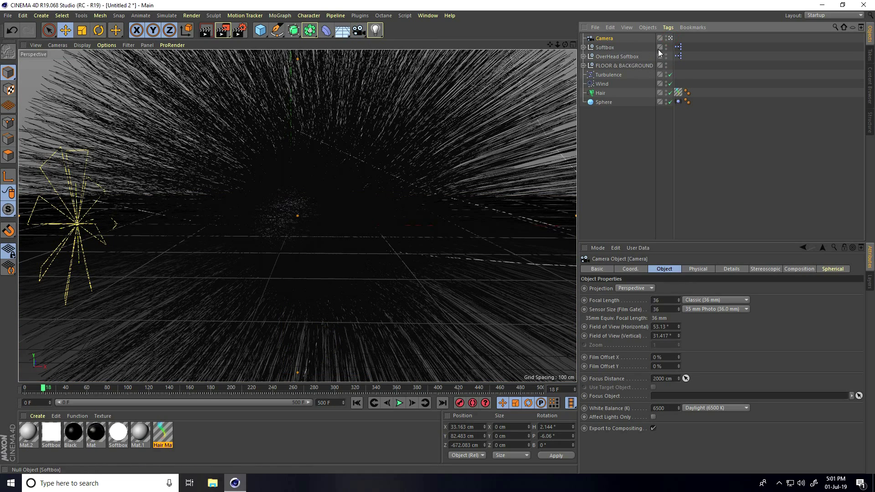
Play the hair animation and stop it at frame 43 while framing the Top view.
{"action": "left_click", "coordinate": [674, 36]}
{"action": "scroll", "coordinate": [319, 230], "scroll_direction": "down", "scroll_amount": 6}
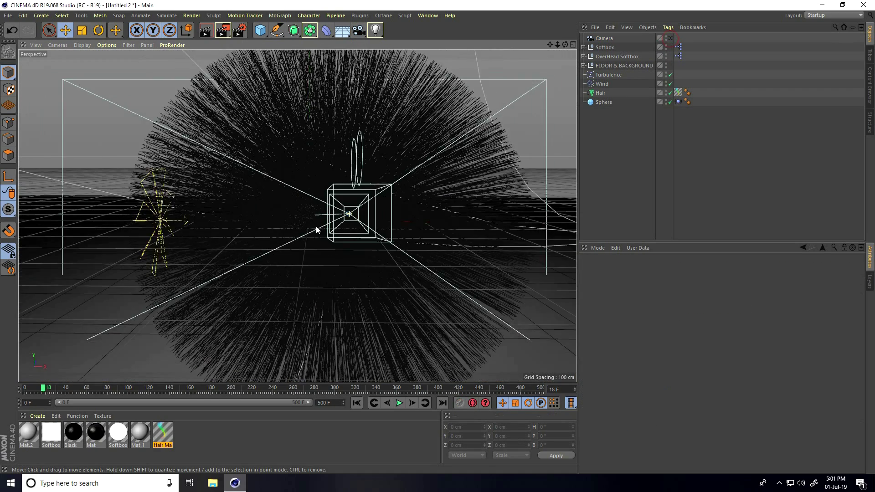
{"action": "left_click_drag", "start_coordinate": [339, 231], "coordinate": [323, 299], "text": "alt"}
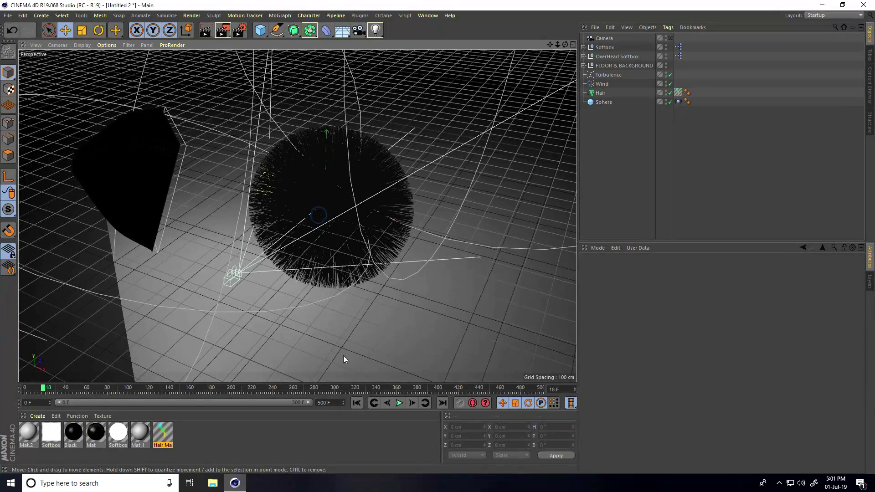
{"action": "left_click", "coordinate": [398, 403]}
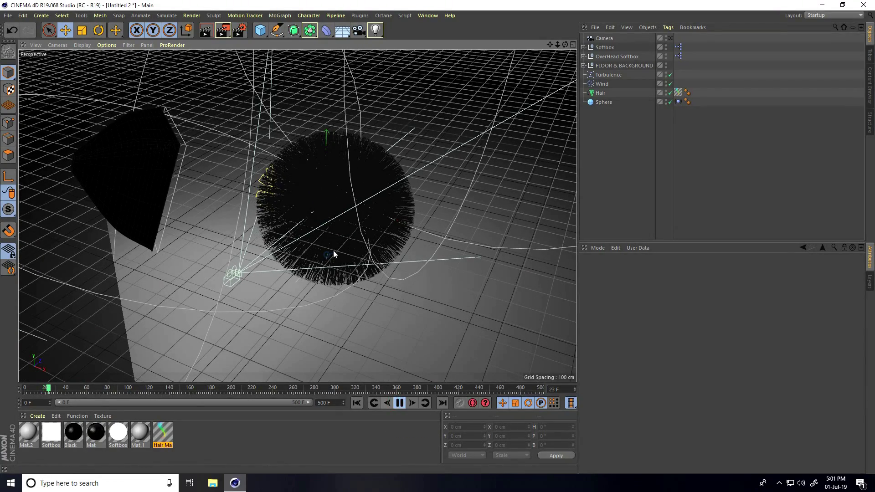
{"action": "middle_click", "coordinate": [385, 197]}
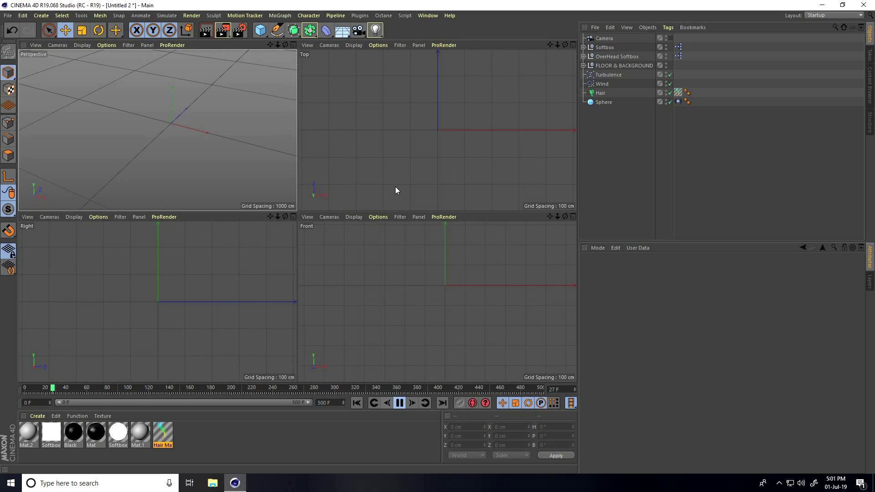
{"action": "middle_click", "coordinate": [383, 173]}
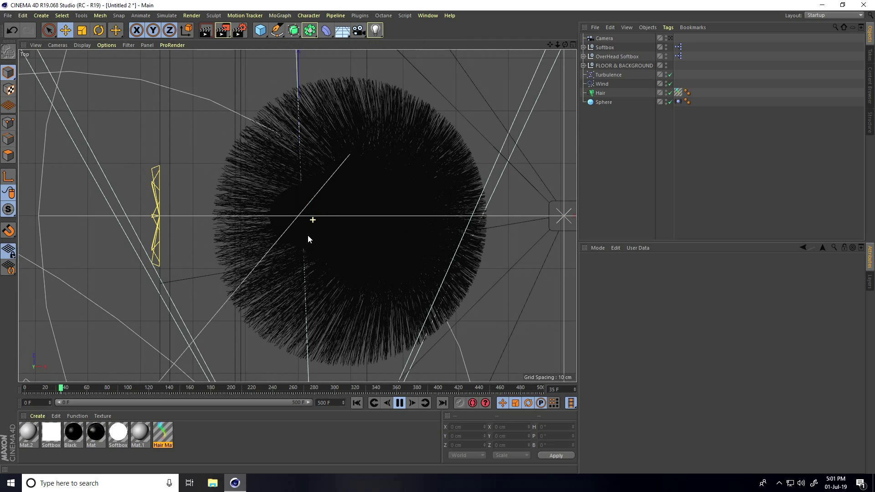
{"action": "scroll", "coordinate": [308, 235], "scroll_direction": "down", "scroll_amount": 5}
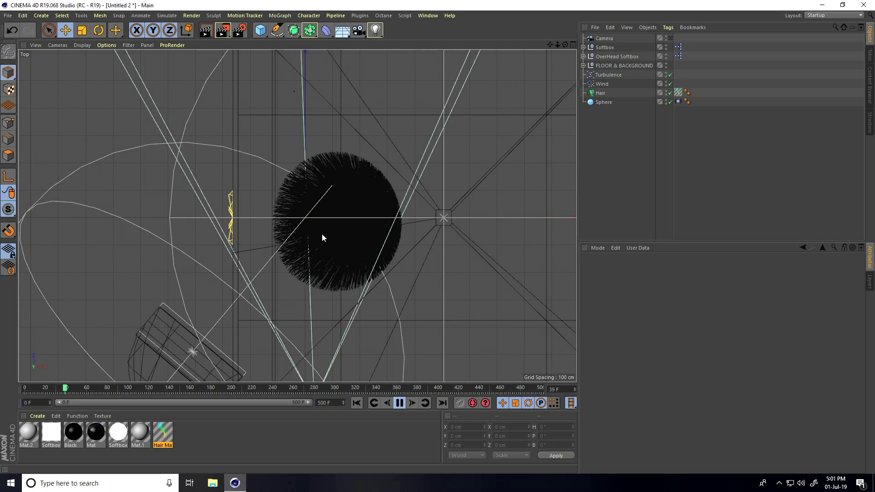
{"action": "middle_click_drag", "start_coordinate": [317, 223], "coordinate": [308, 210]}
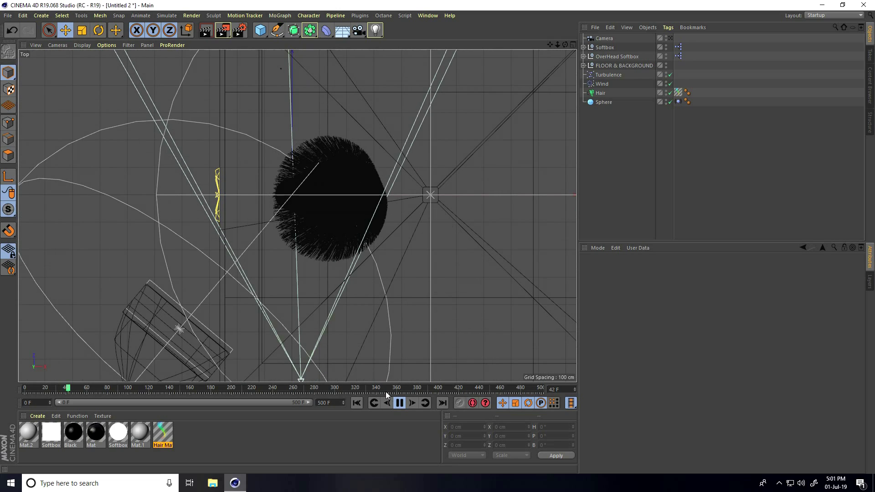
{"action": "left_click", "coordinate": [399, 403]}
Zero the camera's heading, pitch and X position, nudging it along X.
{"action": "left_click", "coordinate": [604, 38]}
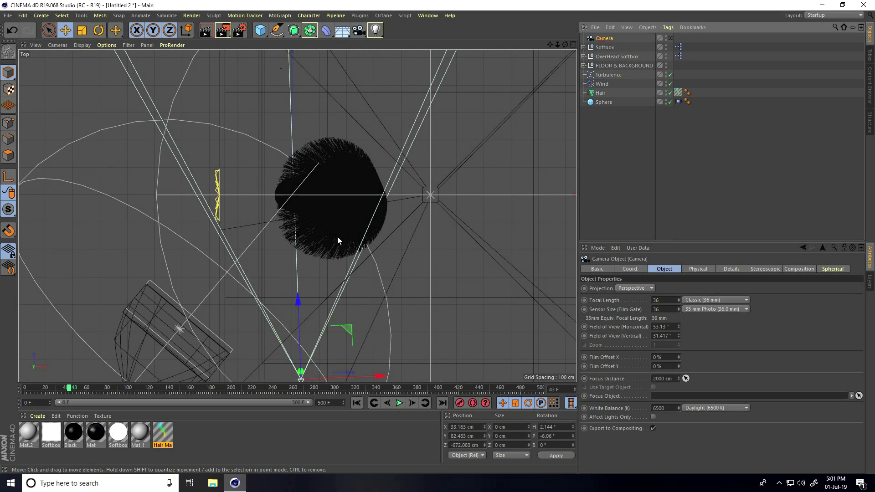
{"action": "scroll", "coordinate": [286, 239], "scroll_direction": "down", "scroll_amount": 2}
{"action": "left_click_drag", "start_coordinate": [366, 350], "coordinate": [378, 349]}
{"action": "left_click", "coordinate": [542, 426]}
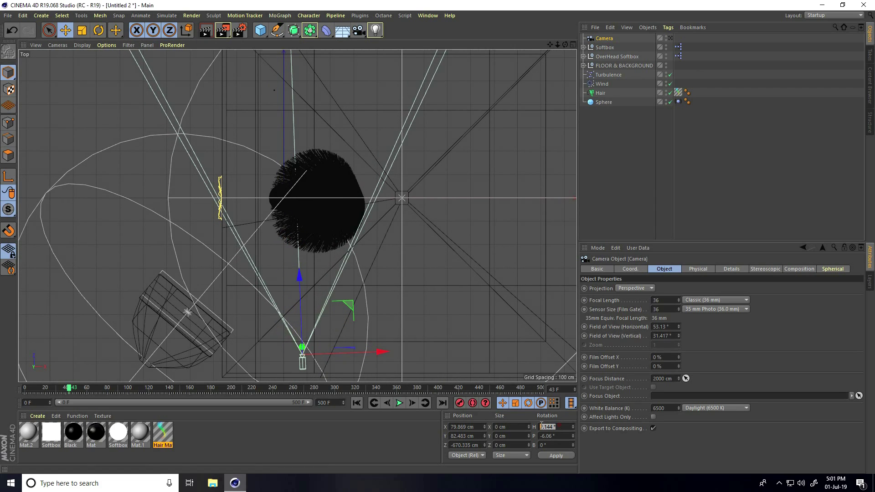
{"action": "type", "text": "0"}
{"action": "key", "text": "Tab"}
{"action": "type", "text": "0"}
{"action": "key", "text": "Return"}
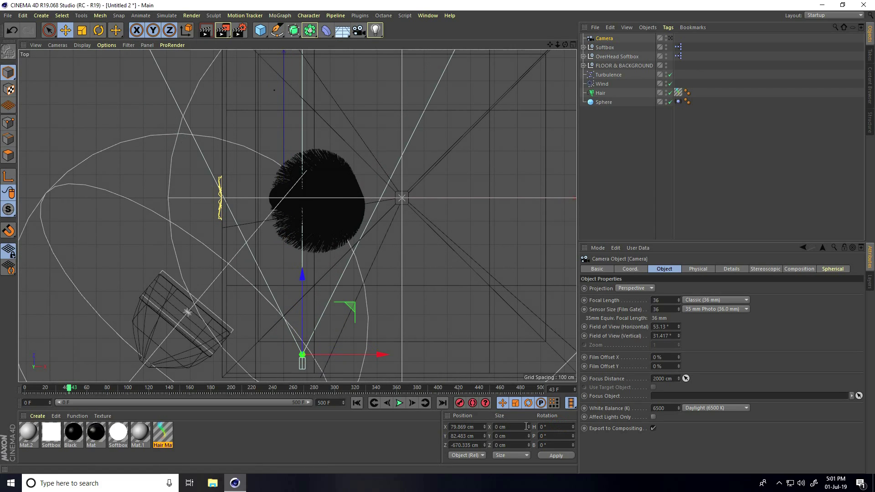
{"action": "left_click", "coordinate": [478, 427]}
{"action": "type", "text": "0"}
{"action": "key", "text": "Return"}
{"action": "left_click_drag", "start_coordinate": [361, 355], "coordinate": [399, 359]}
View the scene through the new camera in Perspective and reset its X position to 0.
{"action": "middle_click", "coordinate": [322, 229]}
{"action": "middle_click", "coordinate": [226, 172]}
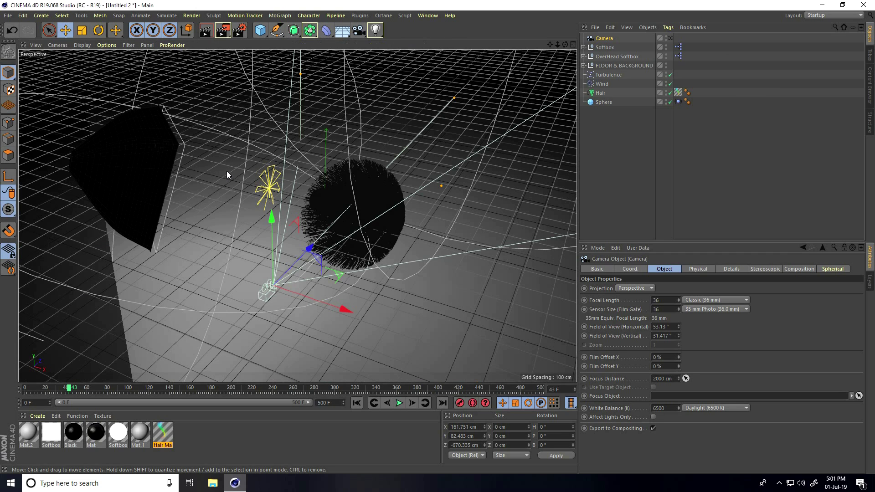
{"action": "left_click", "coordinate": [670, 38]}
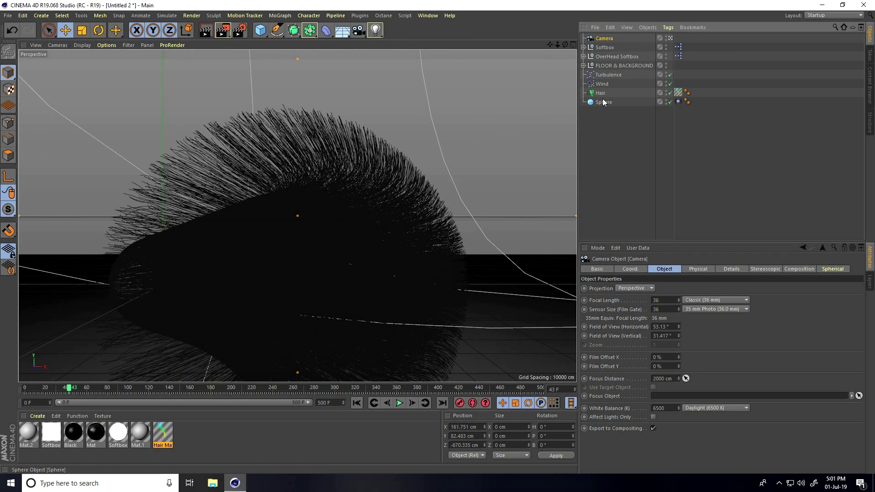
{"action": "double_click", "coordinate": [470, 427]}
{"action": "type", "text": "0"}
{"action": "key", "text": "Return"}
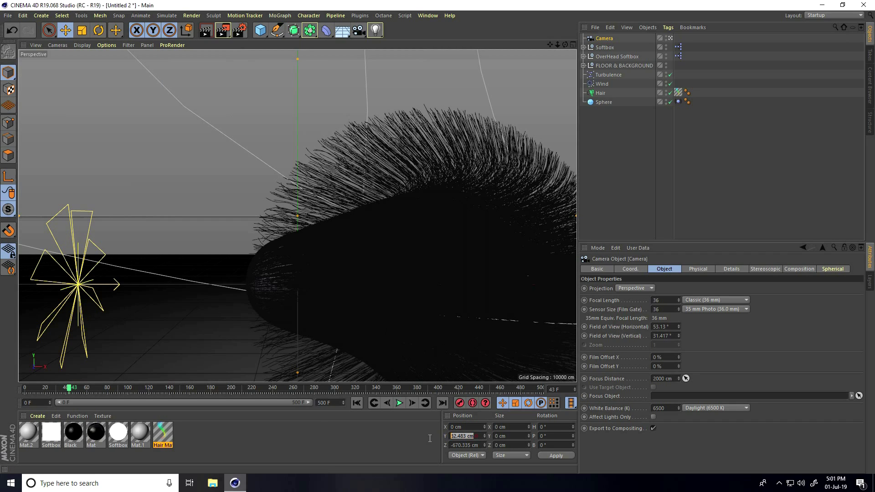
Set the camera height to 10 cm and pull it back to Z -800 cm.
{"action": "type", "text": "50"}
{"action": "key", "text": "Return"}
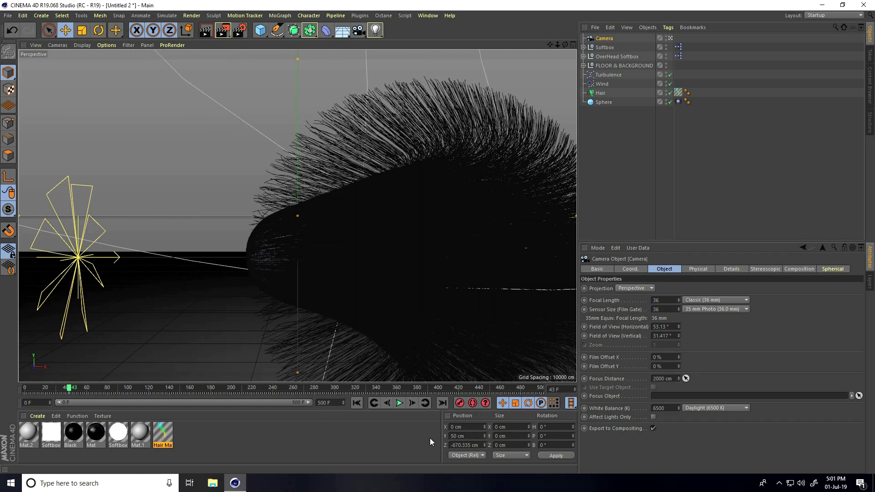
{"action": "type", "text": "30"}
{"action": "key", "text": "Return"}
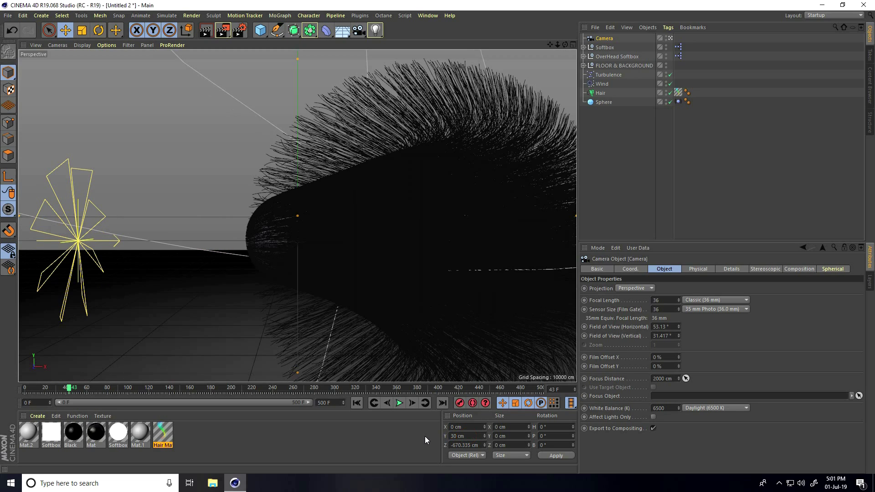
{"action": "type", "text": "10"}
{"action": "key", "text": "Return"}
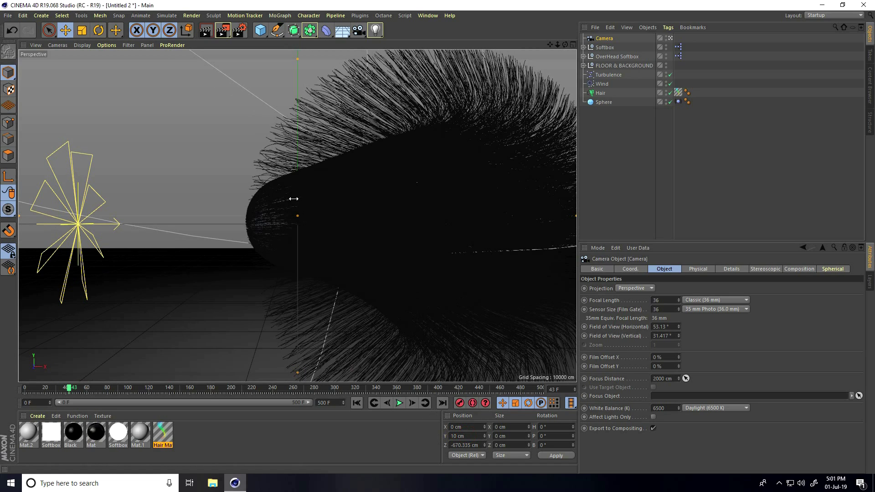
{"action": "left_click", "coordinate": [480, 447]}
{"action": "type", "text": "-800"}
{"action": "key", "text": "Return"}
Preview-render the hairy sphere at frame 0, dismissing the missing asset warning.
{"action": "left_click", "coordinate": [356, 403]}
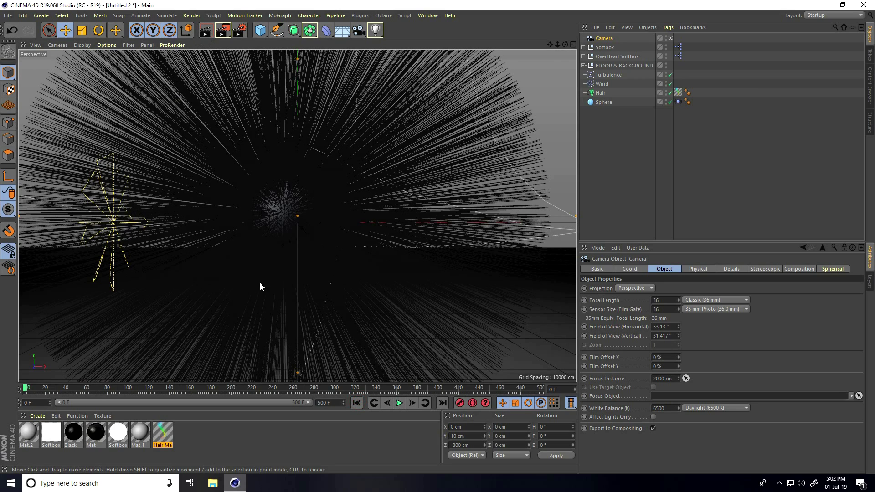
{"action": "left_click", "coordinate": [206, 32]}
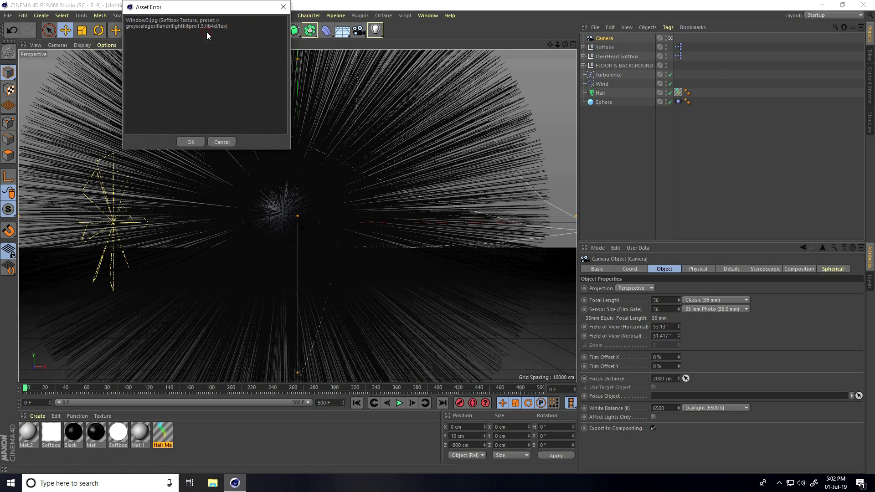
{"action": "left_click", "coordinate": [198, 142]}
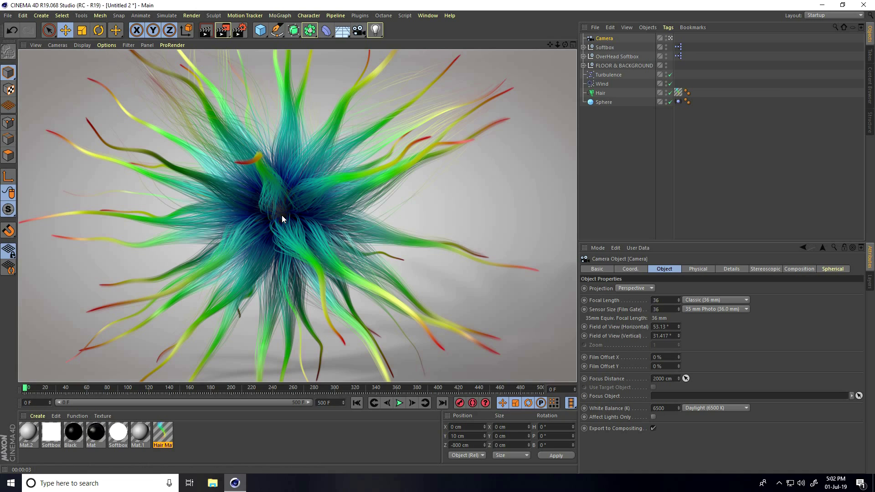
Load materials from file, choosing the MercyMat collection.
{"action": "left_click", "coordinate": [37, 416]}
{"action": "left_click", "coordinate": [48, 362]}
{"action": "left_click", "coordinate": [106, 74]}
Load the MercyMat materials, apply MercyMP to the Sphere, and select the Camera.
{"action": "left_click", "coordinate": [794, 459]}
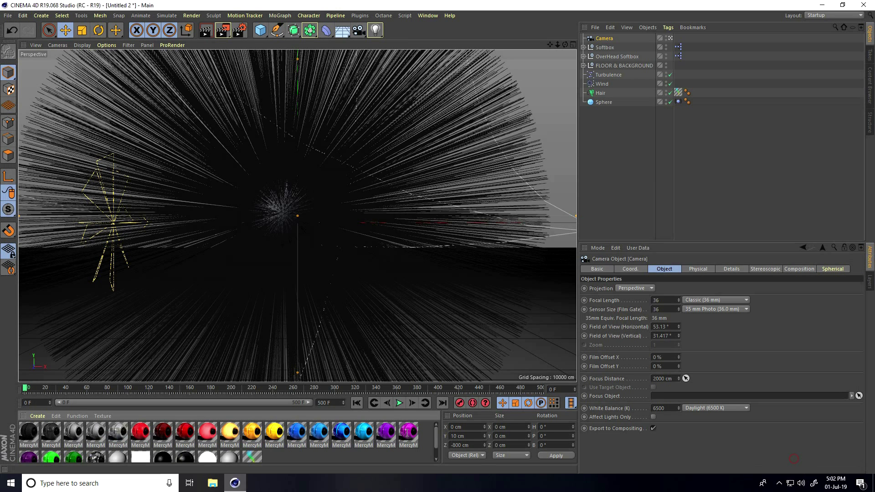
{"action": "left_click_drag", "start_coordinate": [659, 136], "coordinate": [608, 102]}
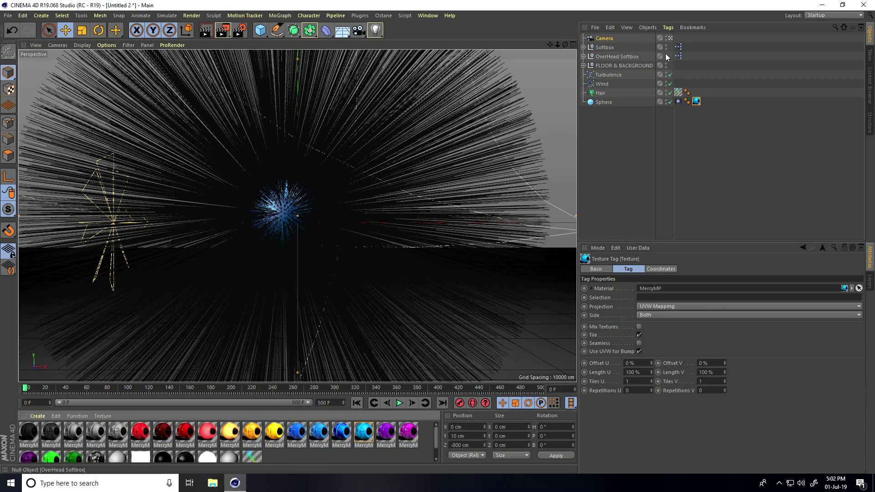
{"action": "left_click", "coordinate": [604, 39]}
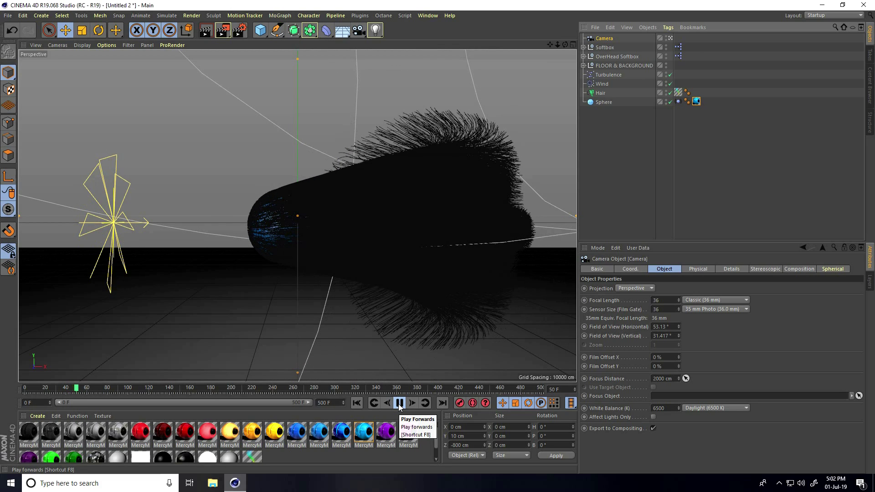
Stop the animation at frame 54 and preview-render it, dismissing the asset warning.
{"action": "left_click", "coordinate": [400, 403]}
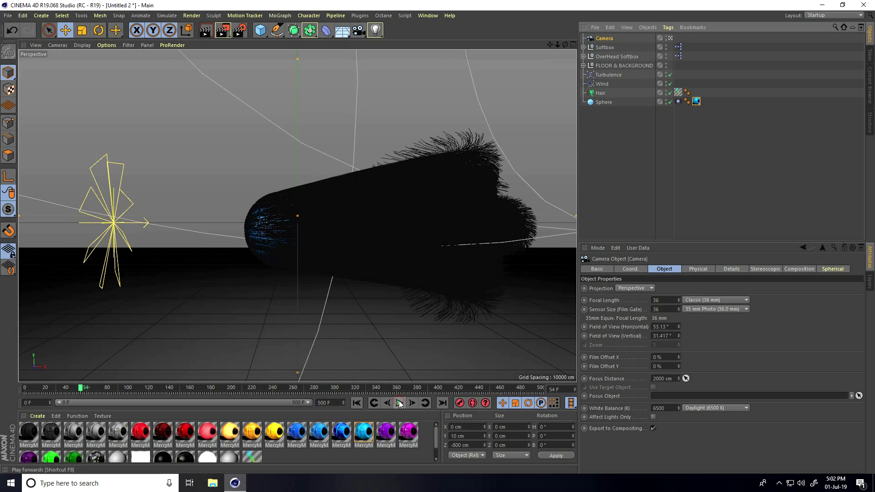
{"action": "left_click", "coordinate": [204, 31]}
{"action": "left_click", "coordinate": [190, 145]}
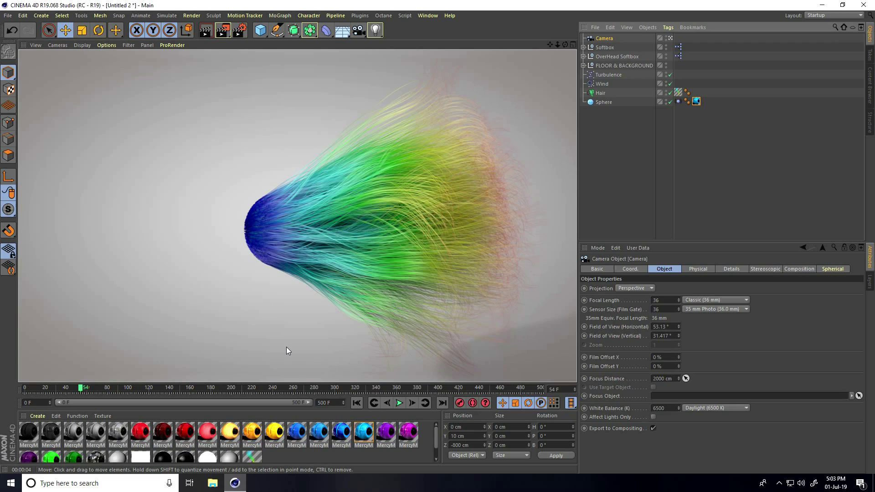
Leave the camera view and orbit out to see the studio lighting setup.
{"action": "left_click", "coordinate": [279, 296]}
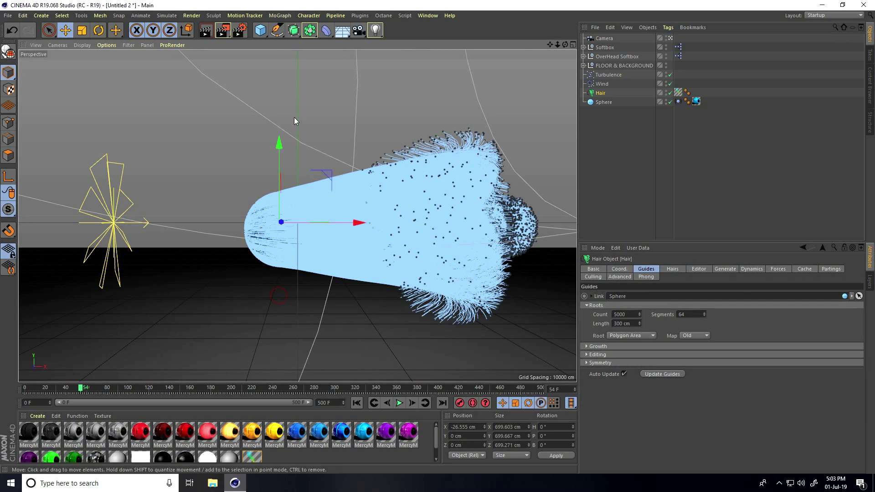
{"action": "left_click", "coordinate": [669, 38]}
{"action": "left_click_drag", "start_coordinate": [236, 282], "coordinate": [316, 260], "text": "alt"}
Move the OverHead Softbox left and lower it to about Y 918.85 cm.
{"action": "left_click", "coordinate": [349, 116]}
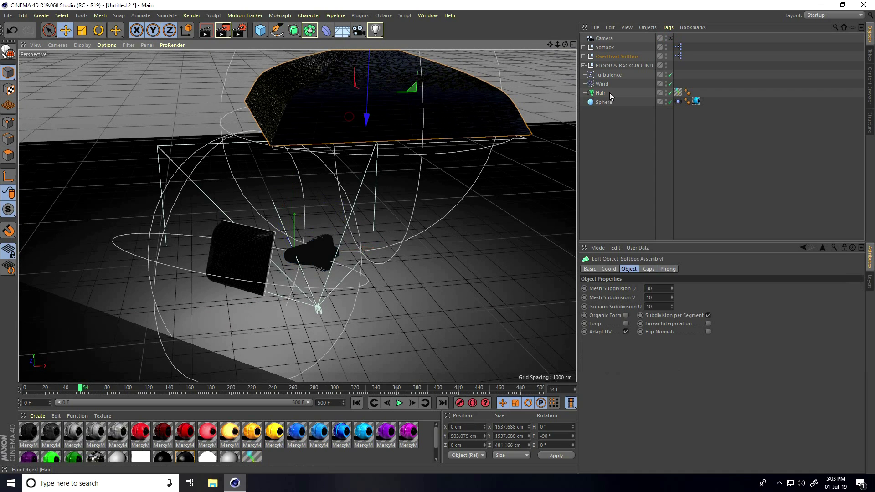
{"action": "left_click", "coordinate": [614, 56]}
{"action": "left_click_drag", "start_coordinate": [440, 114], "coordinate": [371, 118]}
{"action": "left_click_drag", "start_coordinate": [304, 67], "coordinate": [151, 210]}
Shift the side Softbox closer to the sphere and return to the camera view.
{"action": "left_click", "coordinate": [158, 200]}
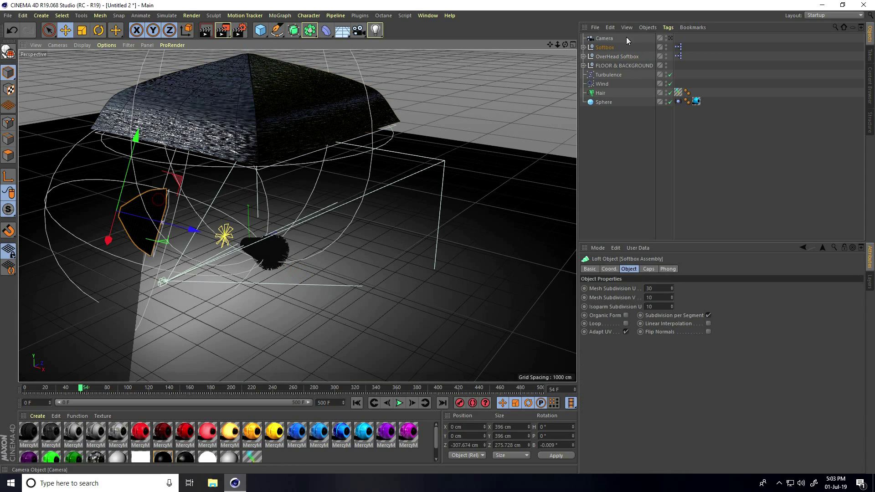
{"action": "left_click", "coordinate": [608, 47]}
{"action": "left_click_drag", "start_coordinate": [319, 266], "coordinate": [337, 276]}
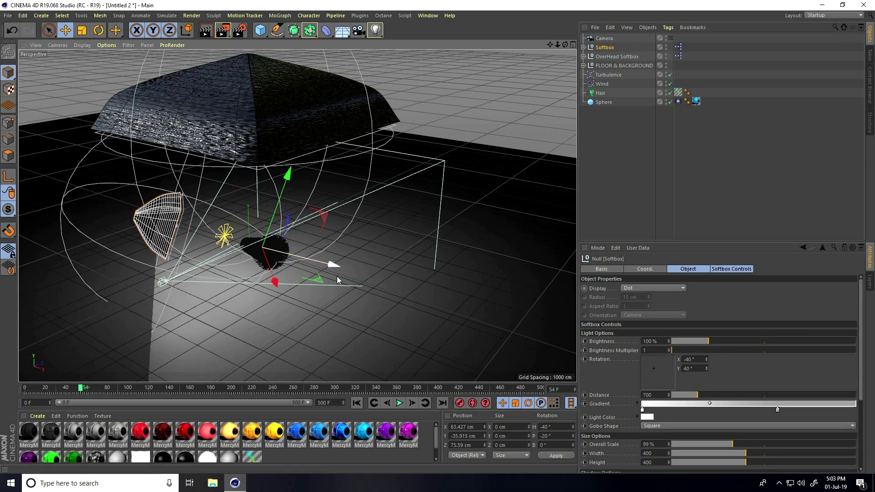
{"action": "left_click", "coordinate": [670, 38]}
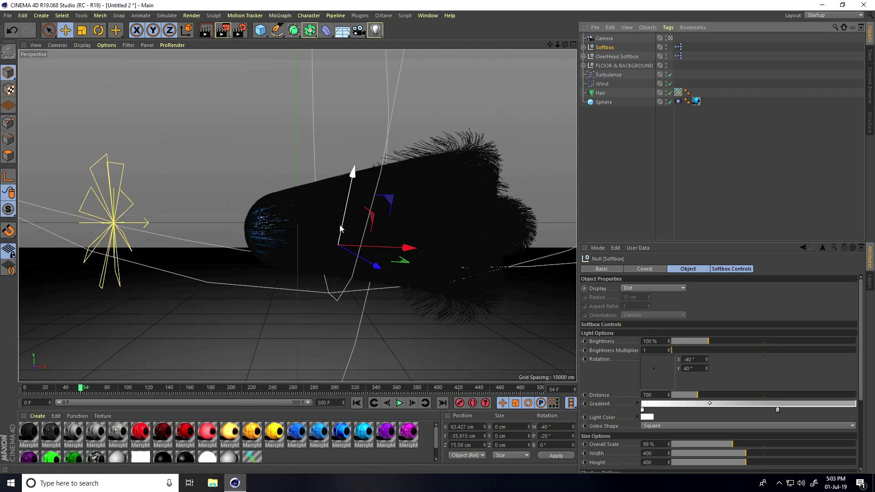
{"action": "left_click", "coordinate": [242, 32]}
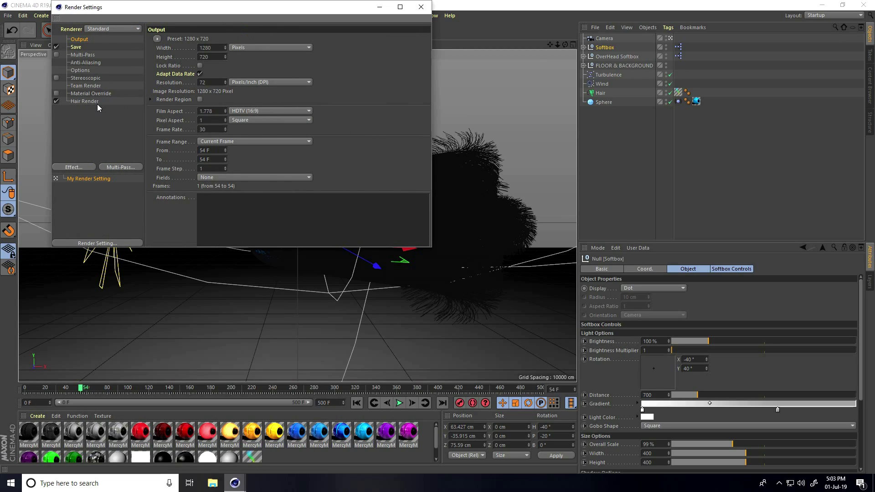
Set anti-aliasing to Best and the saved image format to JPG.
{"action": "left_click", "coordinate": [85, 62]}
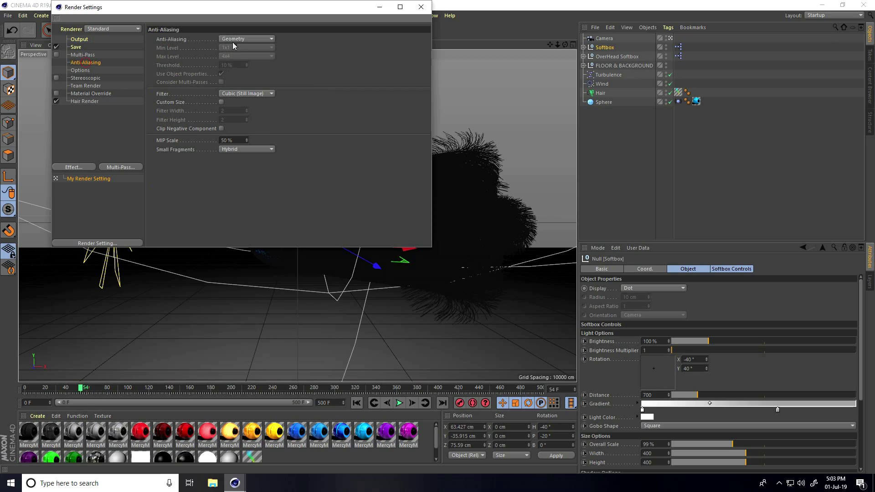
{"action": "left_click", "coordinate": [233, 39]}
{"action": "left_click", "coordinate": [235, 67]}
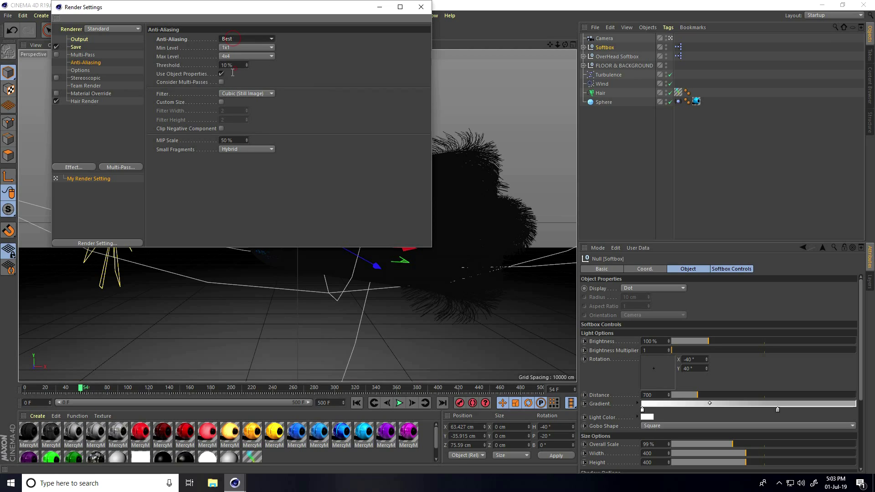
{"action": "left_click", "coordinate": [80, 47]}
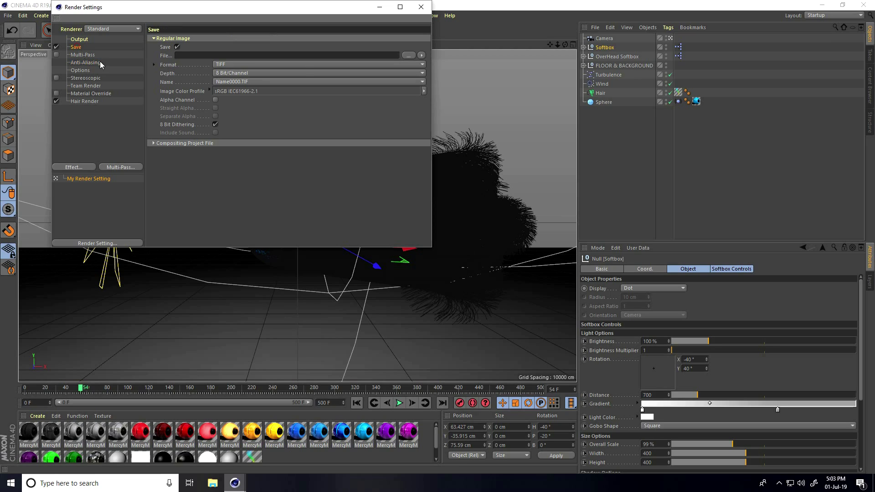
{"action": "left_click", "coordinate": [233, 64]}
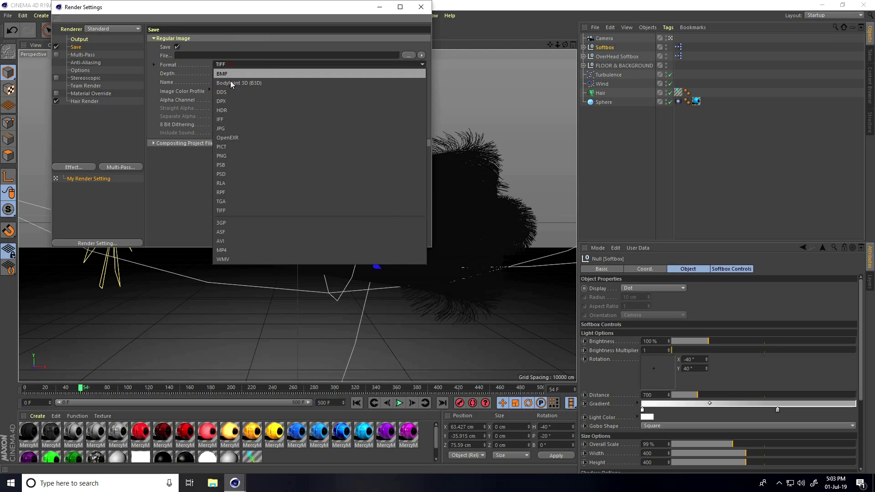
{"action": "left_click", "coordinate": [240, 129]}
Save rendered frames into a new 'renders' folder on the Desktop.
{"action": "left_click", "coordinate": [407, 56]}
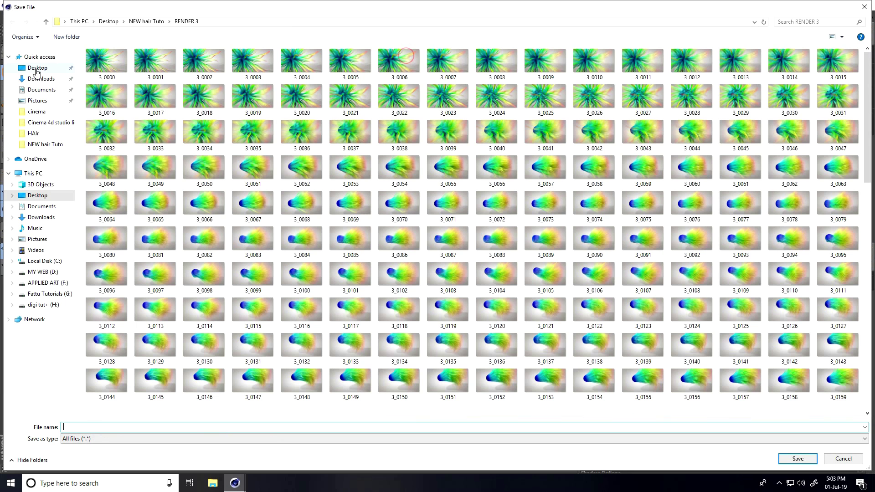
{"action": "left_click", "coordinate": [37, 67]}
{"action": "right_click", "coordinate": [163, 144]}
{"action": "mouse_move", "coordinate": [186, 237]}
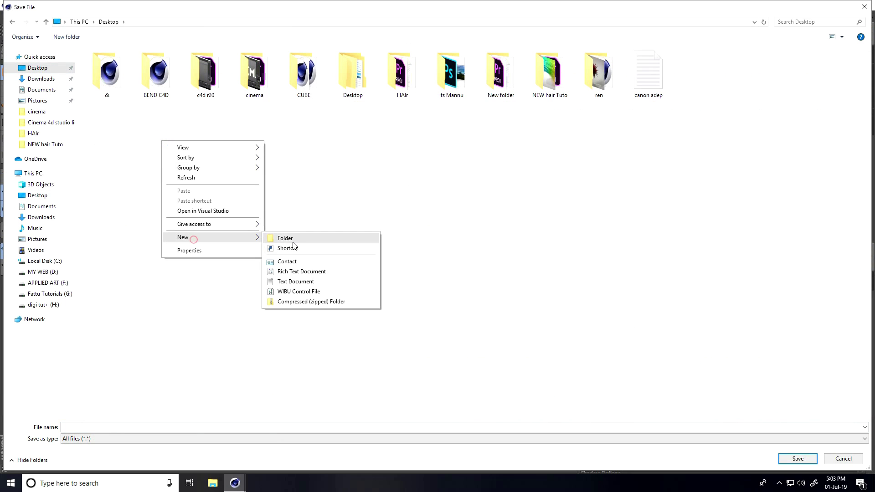
{"action": "left_click", "coordinate": [291, 240]}
{"action": "type", "text": "re"}
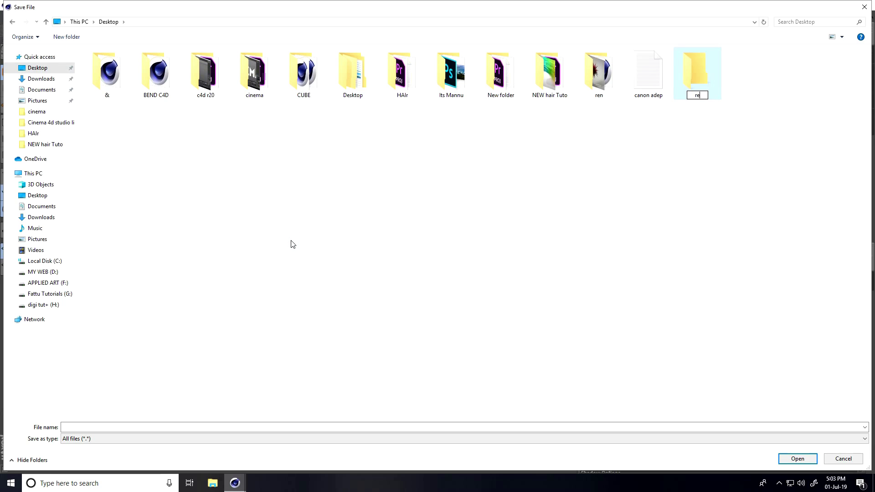
{"action": "key", "text": "Return"}
{"action": "key", "text": "Return"}
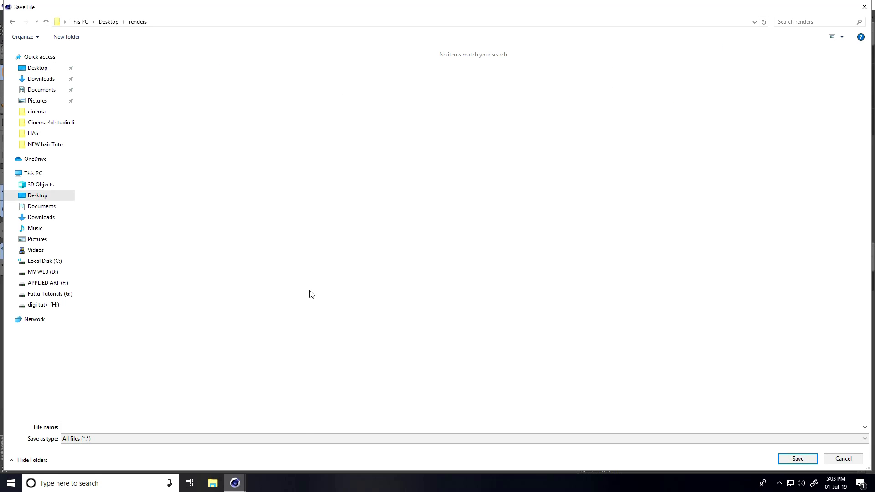
{"action": "left_click", "coordinate": [305, 427]}
{"action": "type", "text": "a"}
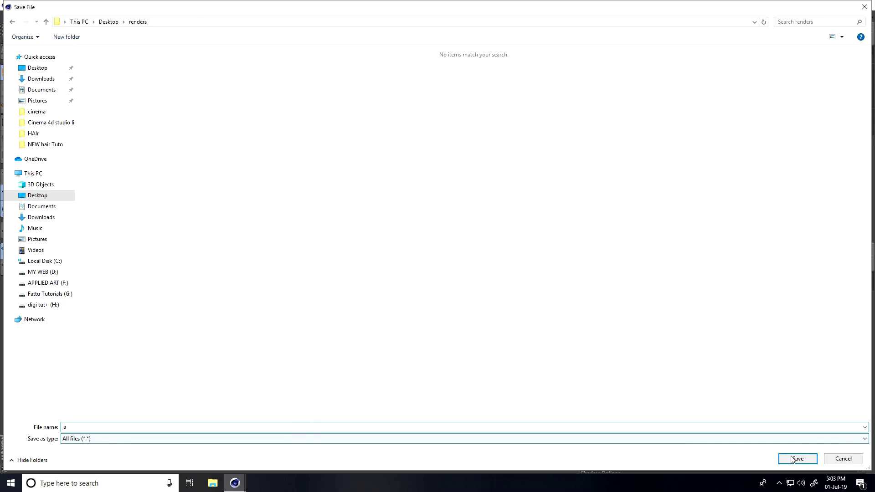
{"action": "key", "text": "Return"}
Use the HDTV 1080 29.97 resolution preset with All Frames as the range, then close.
{"action": "left_click", "coordinate": [79, 39]}
{"action": "left_click", "coordinate": [158, 39]}
{"action": "mouse_move", "coordinate": [173, 67]}
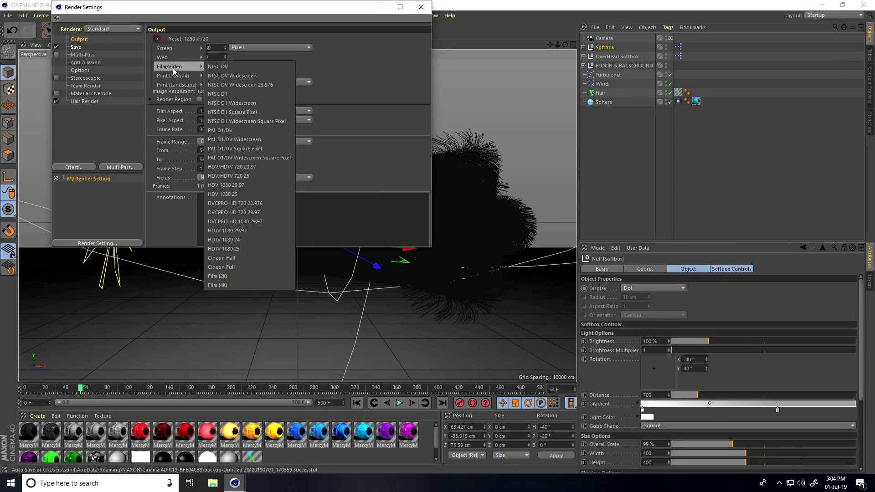
{"action": "left_click", "coordinate": [227, 230]}
{"action": "left_click", "coordinate": [220, 142]}
{"action": "left_click", "coordinate": [220, 168]}
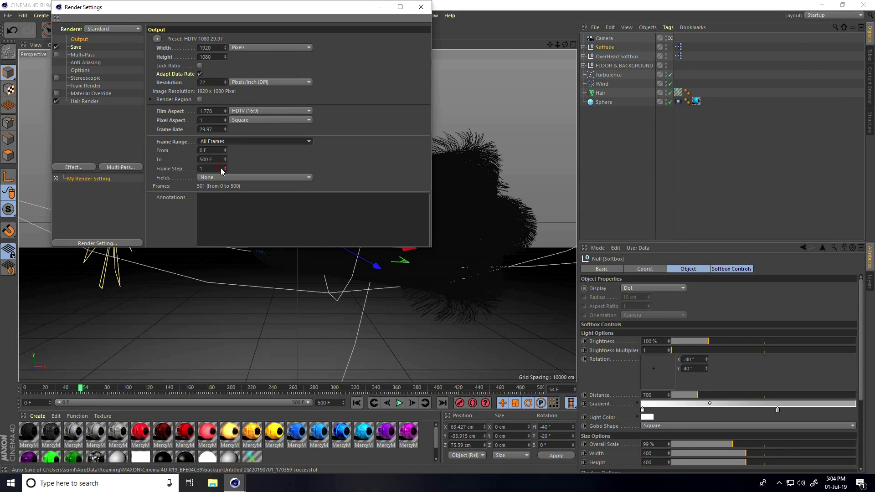
{"action": "left_click", "coordinate": [421, 6]}
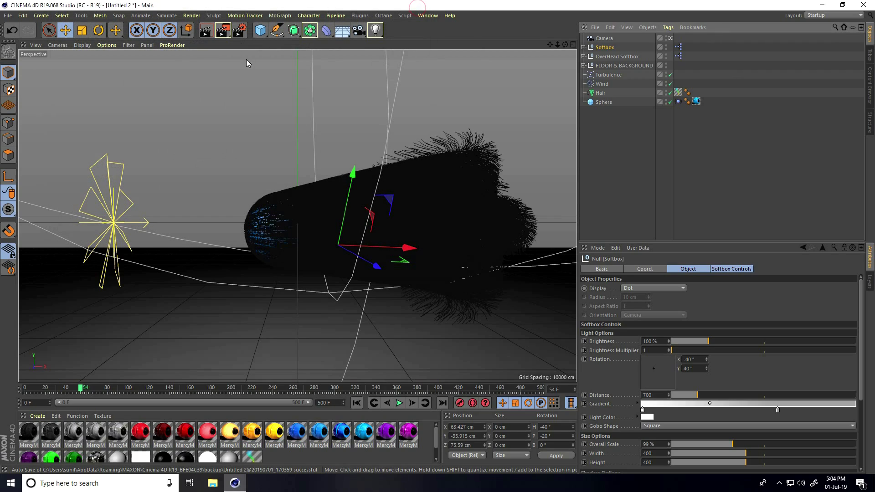
Shift the camera about 100 cm along X, then return to the camera view.
{"action": "left_click", "coordinate": [668, 38]}
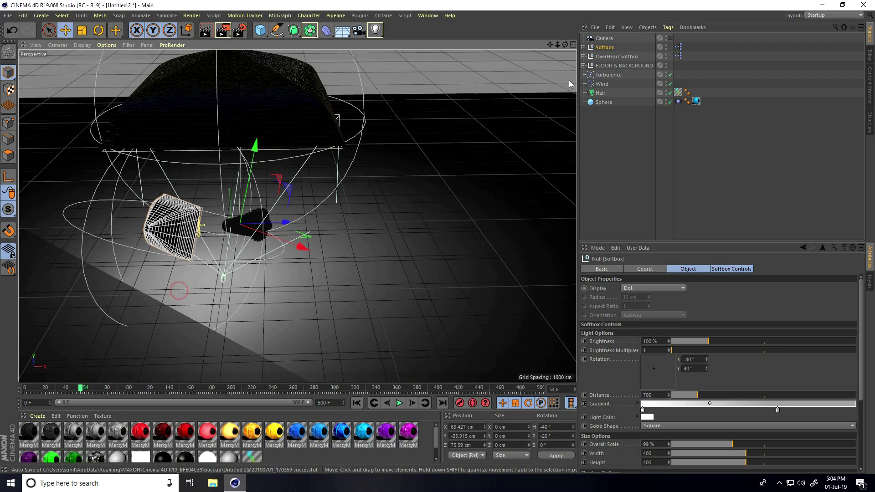
{"action": "left_click", "coordinate": [603, 38]}
{"action": "left_click_drag", "start_coordinate": [306, 272], "coordinate": [317, 274]}
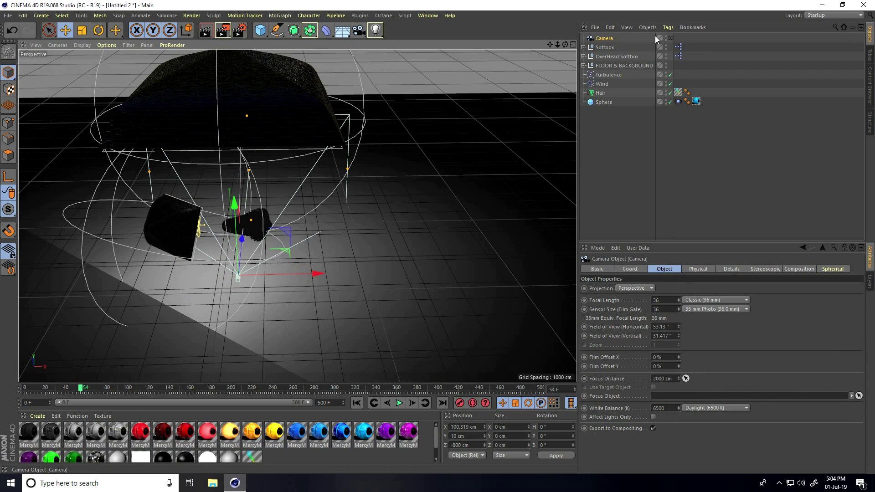
{"action": "left_click", "coordinate": [670, 38]}
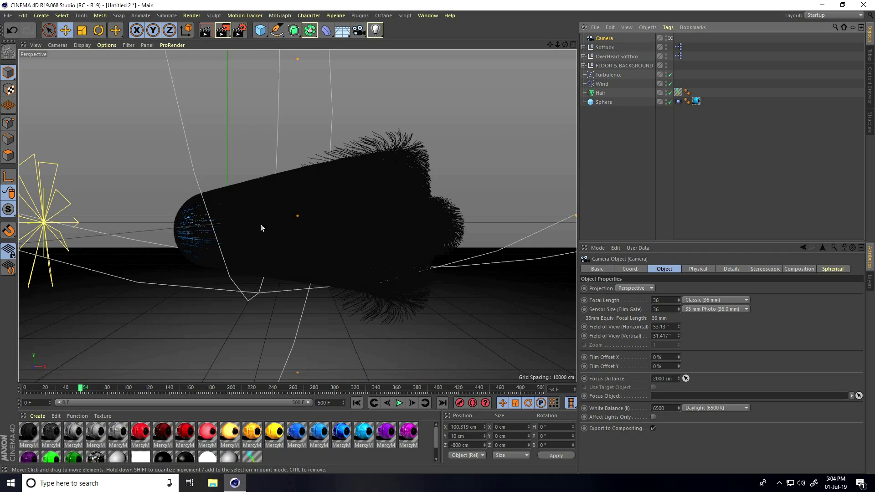
Give the Hair object 8000 guides at 400 cm length, keeping 64 segments.
{"action": "left_click", "coordinate": [600, 92]}
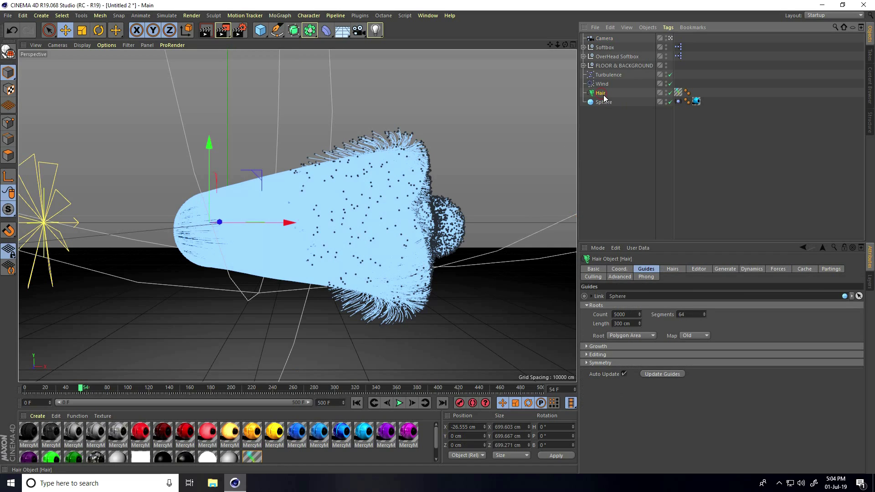
{"action": "double_click", "coordinate": [633, 314]}
{"action": "type", "text": "8000"}
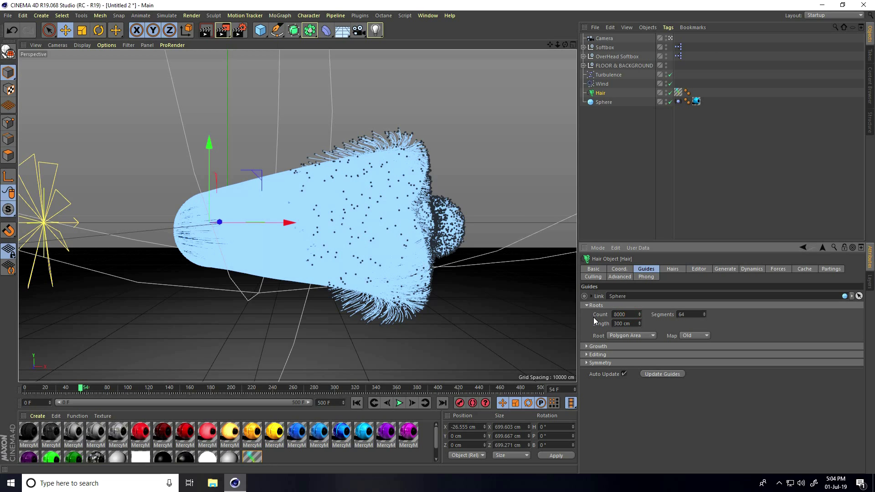
{"action": "key", "text": "Return"}
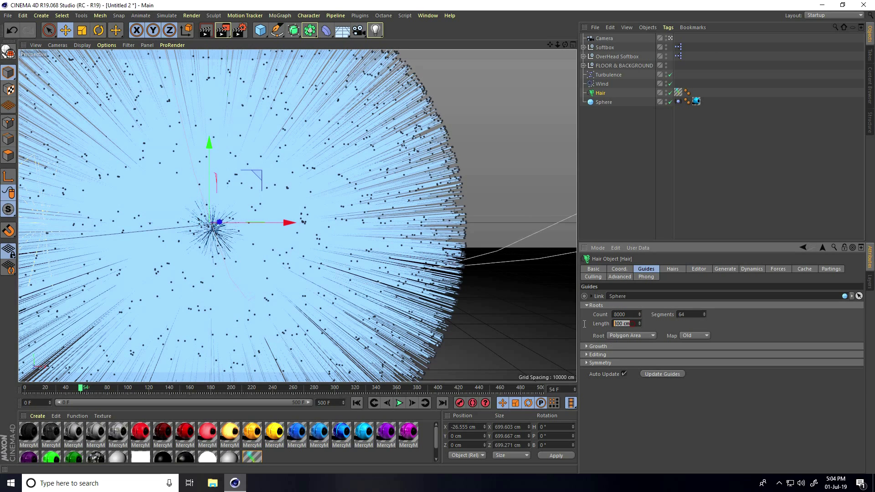
{"action": "type", "text": "400"}
{"action": "key", "text": "Return"}
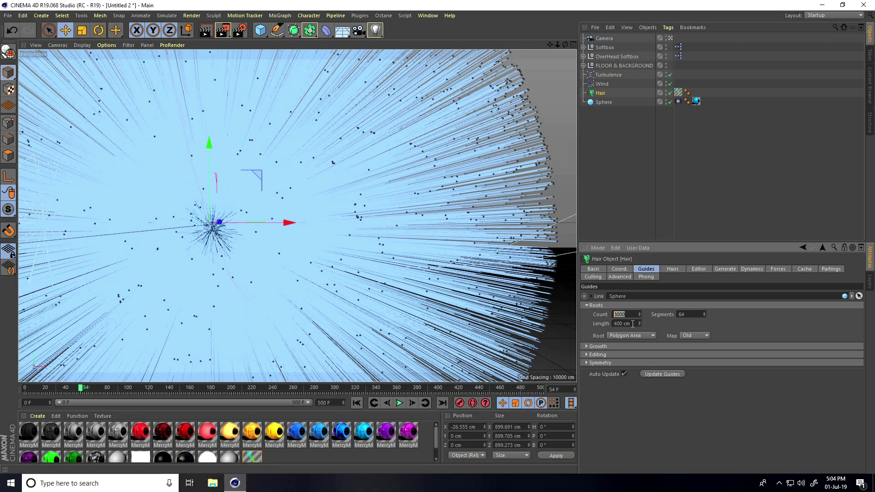
{"action": "key", "text": "Tab"}
{"action": "left_click", "coordinate": [693, 314]}
{"action": "key", "text": "Return"}
Render the hairy sphere to the Picture Viewer past the missing-texture warning and maximize it.
{"action": "left_click", "coordinate": [222, 32]}
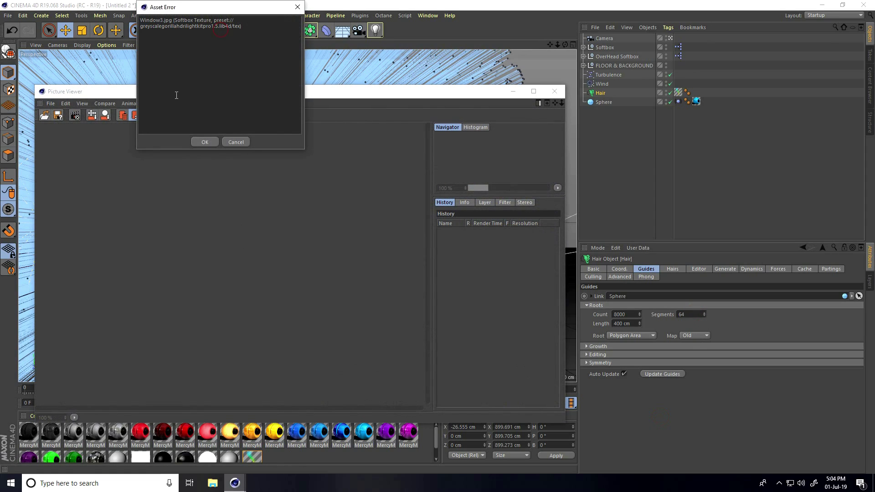
{"action": "left_click", "coordinate": [209, 144]}
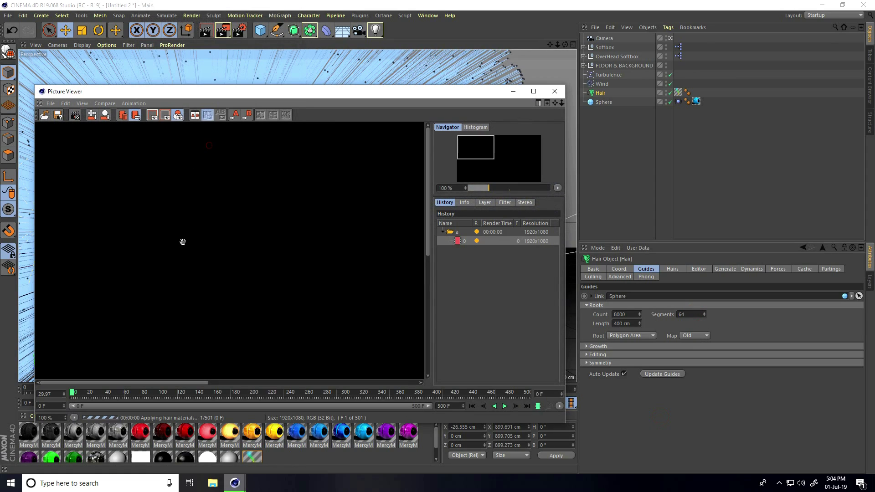
{"action": "left_click", "coordinate": [534, 91]}
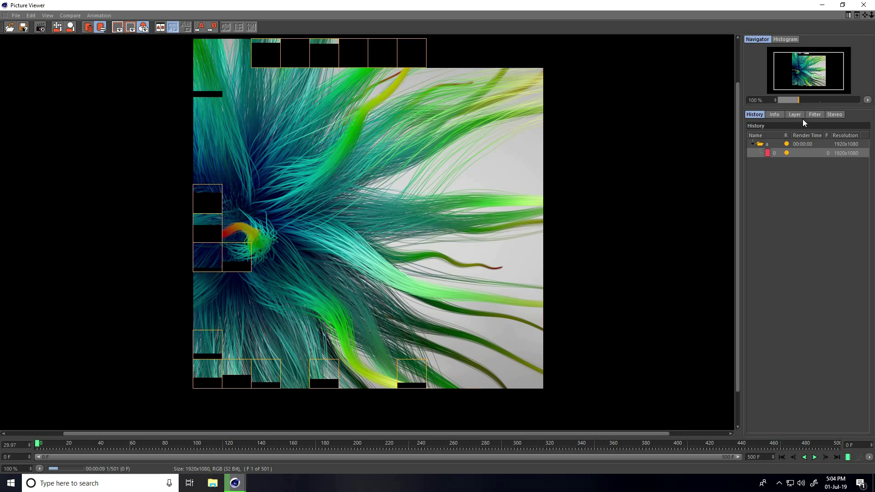
Enable the render filter at saturation 20%, brightness 1%, contrast 10% and exposure 0.2.
{"action": "left_click", "coordinate": [816, 115]}
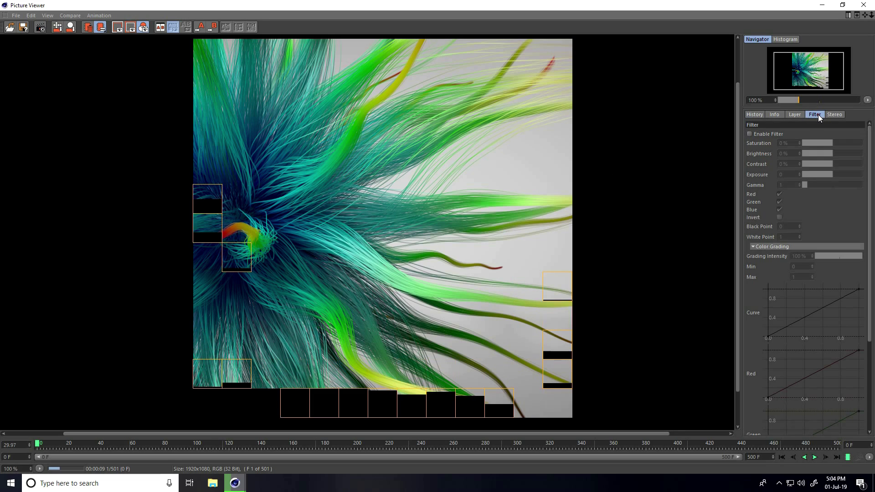
{"action": "left_click", "coordinate": [750, 134]}
{"action": "key", "text": "Tab"}
{"action": "type", "text": "20"}
{"action": "key", "text": "Return"}
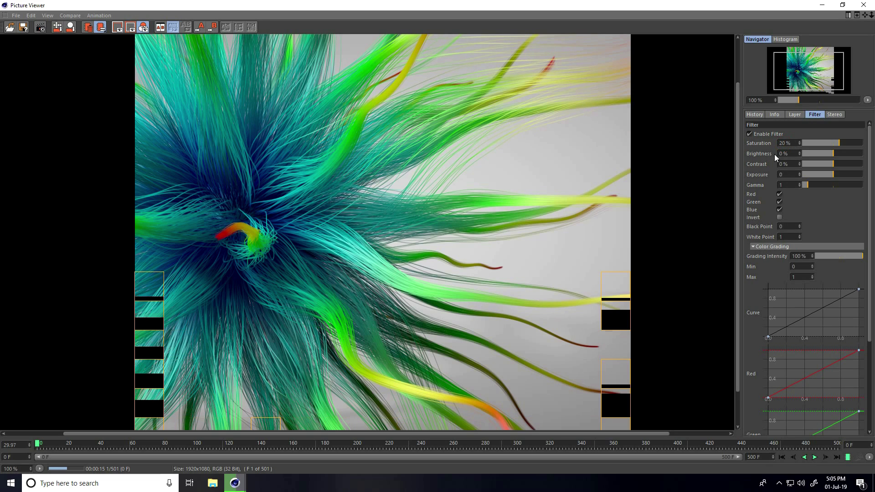
{"action": "left_click", "coordinate": [799, 151]}
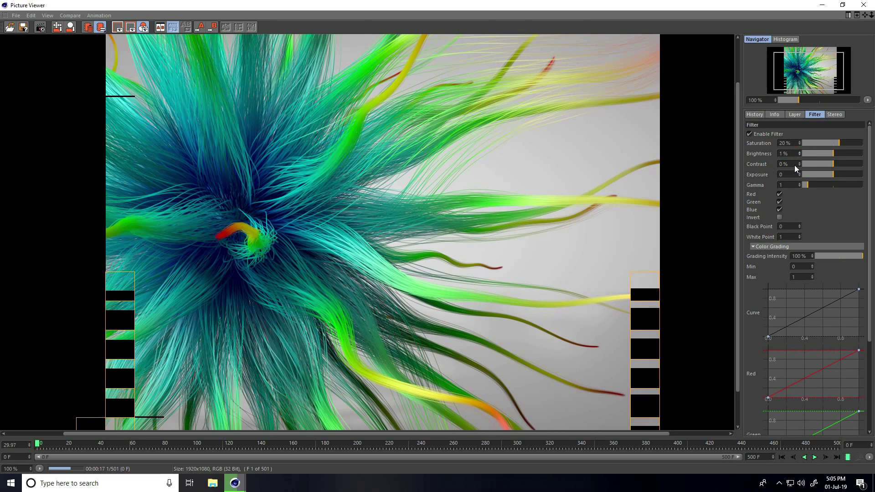
{"action": "key", "text": "Tab"}
{"action": "type", "text": "10"}
{"action": "key", "text": "Return"}
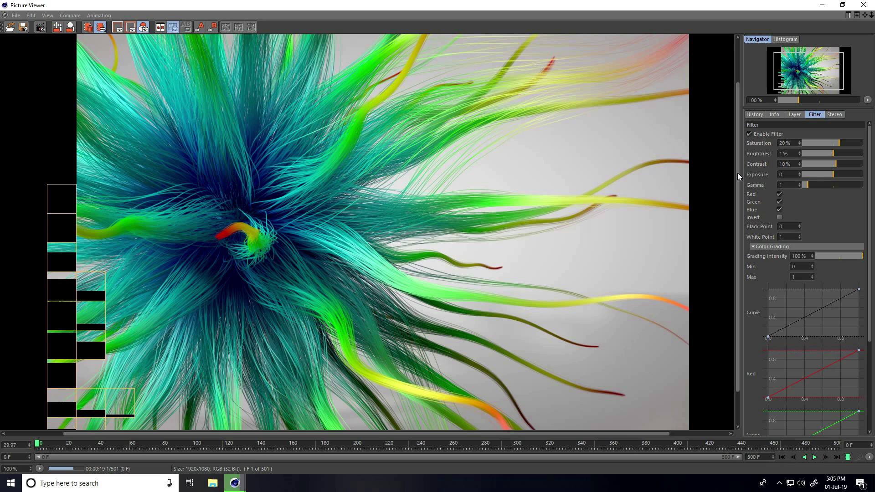
{"action": "left_click", "coordinate": [799, 172]}
{"action": "left_click", "coordinate": [799, 173]}
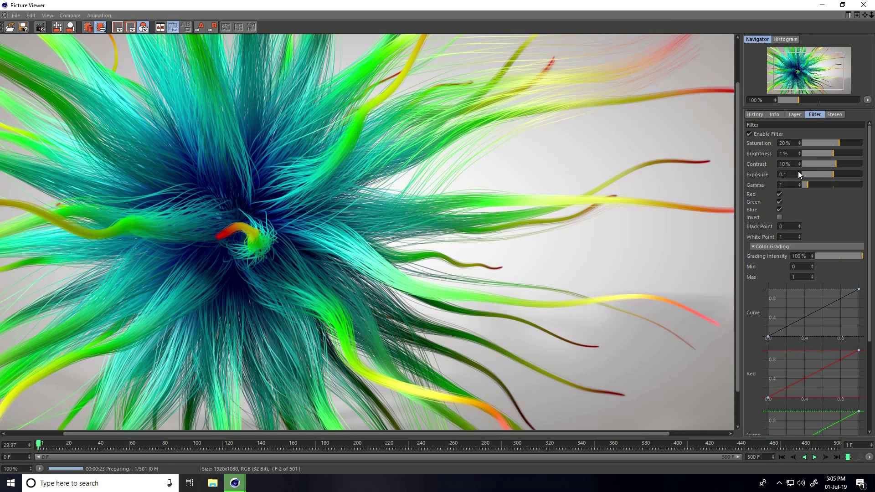
{"action": "scroll", "coordinate": [279, 175], "scroll_direction": "down", "scroll_amount": 2}
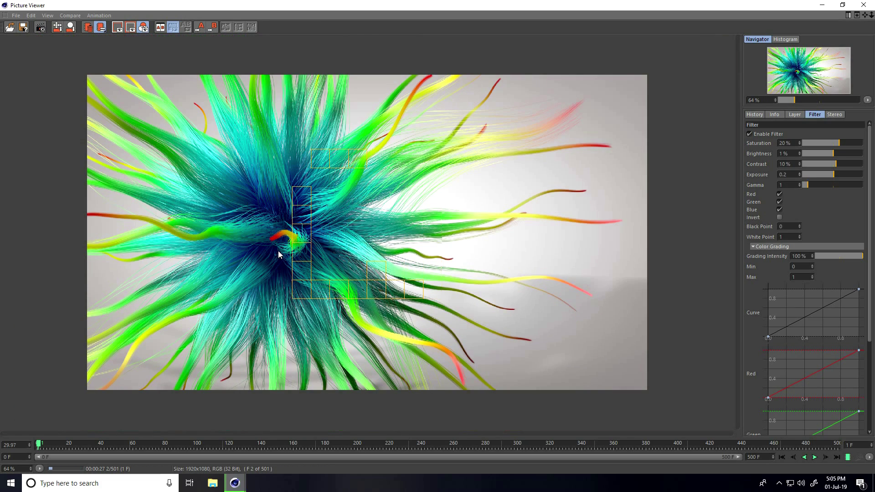
{"action": "scroll", "coordinate": [310, 238], "scroll_direction": "up", "scroll_amount": 2}
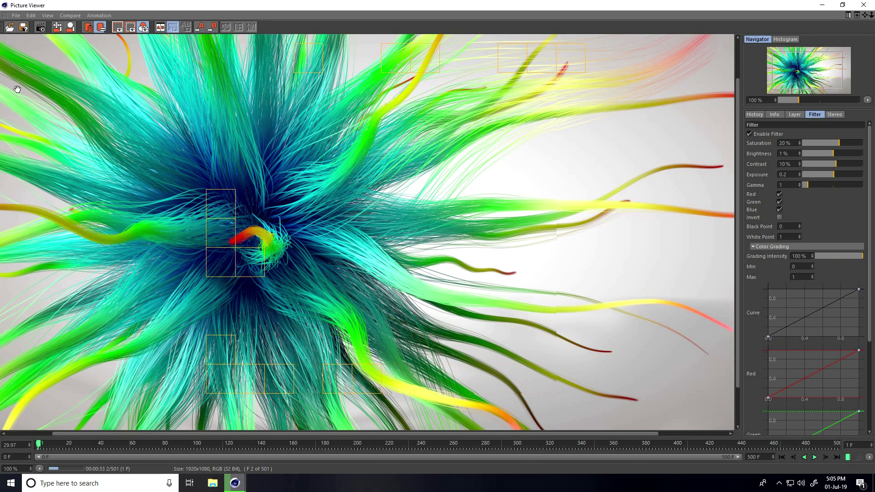
Set the save options to Animation in JPG format with Use Filter enabled.
{"action": "left_click", "coordinate": [23, 28]}
{"action": "left_click_drag", "start_coordinate": [41, 10], "coordinate": [101, 18]}
{"action": "left_click", "coordinate": [98, 30]}
{"action": "left_click", "coordinate": [104, 50]}
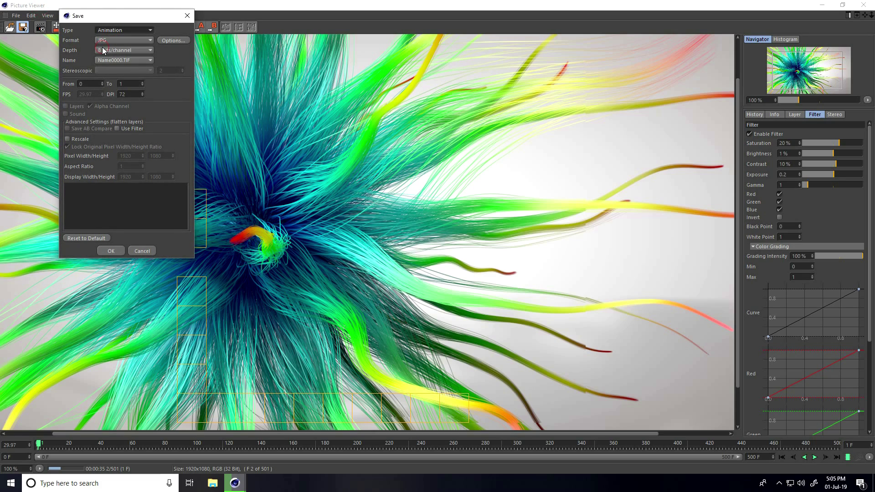
{"action": "left_click", "coordinate": [117, 129]}
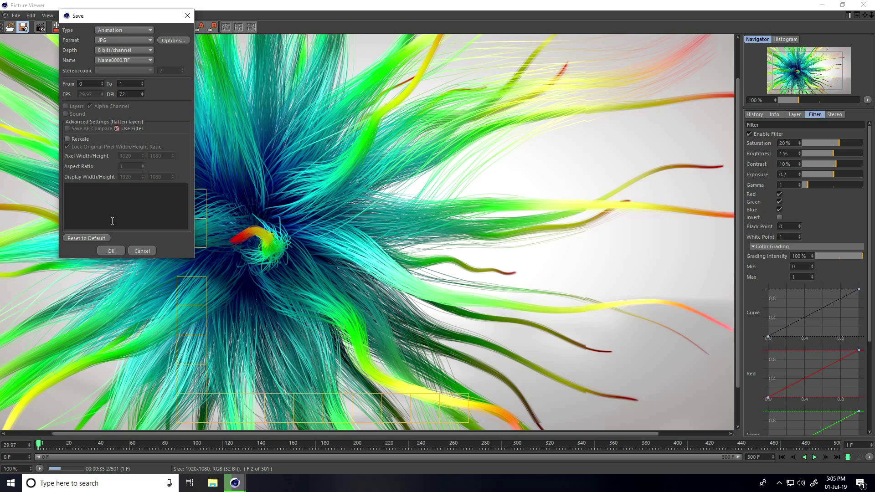
{"action": "left_click", "coordinate": [111, 251]}
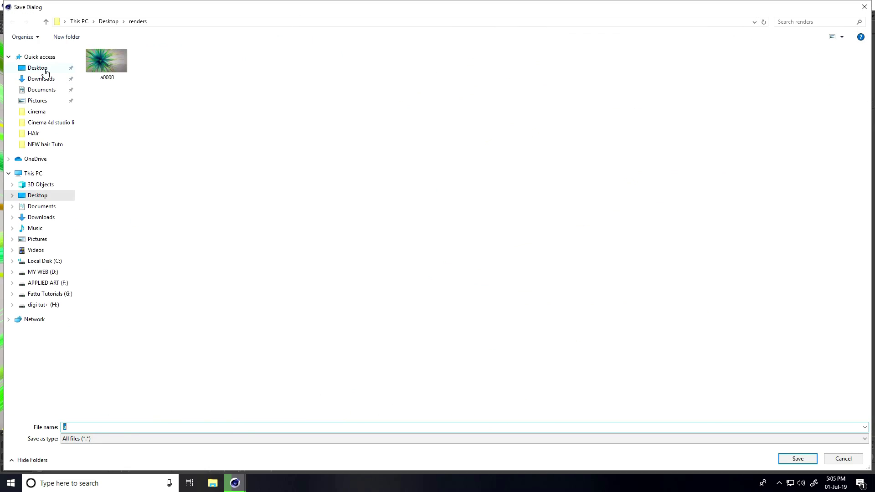
Create a 'new cc renders' folder inside Desktop renders and save the sequence there.
{"action": "left_click", "coordinate": [44, 69]}
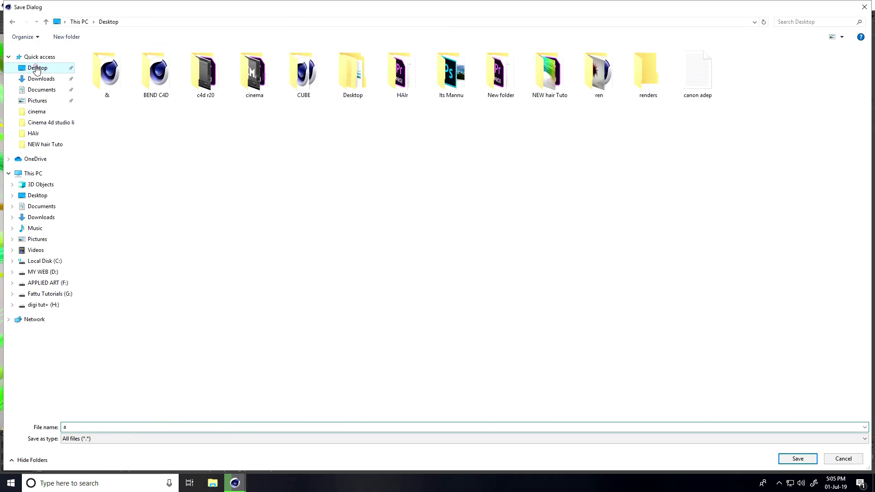
{"action": "right_click", "coordinate": [181, 154]}
{"action": "left_click", "coordinate": [598, 142]}
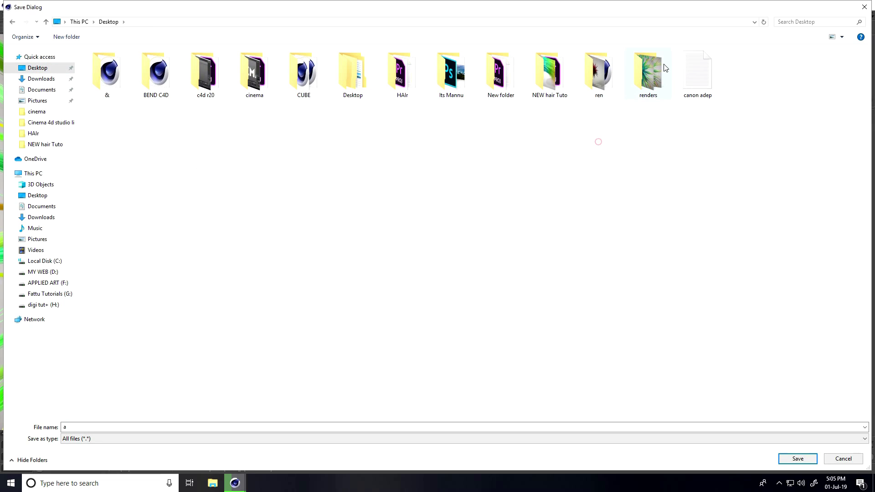
{"action": "double_click", "coordinate": [656, 67]}
{"action": "right_click", "coordinate": [250, 174]}
{"action": "mouse_move", "coordinate": [281, 284]}
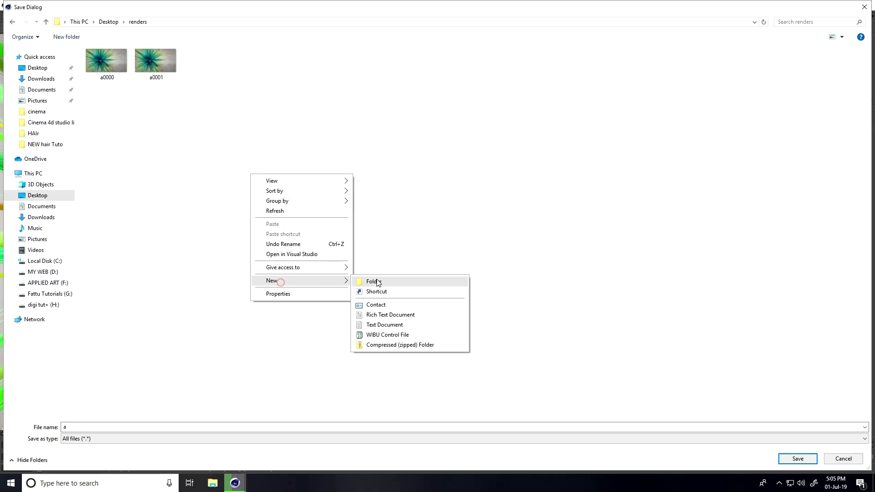
{"action": "left_click", "coordinate": [371, 279]}
{"action": "type", "text": "new"}
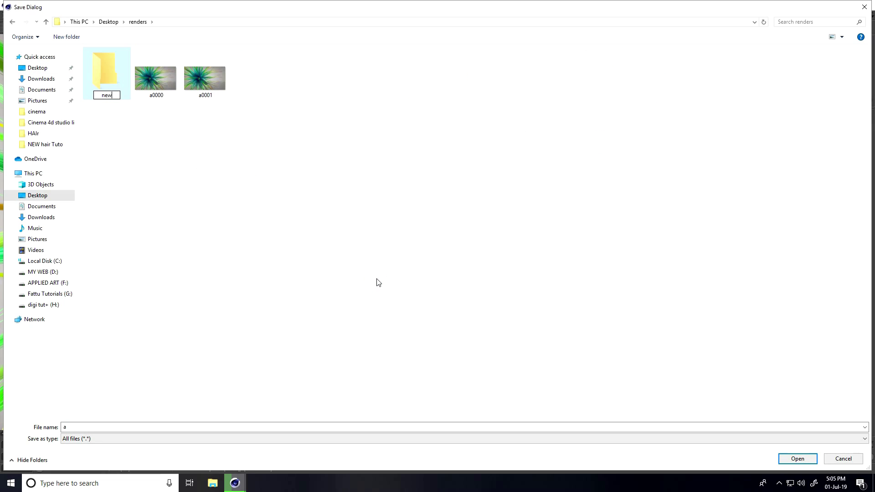
{"action": "type", "text": " cc renders"}
{"action": "key", "text": "Return"}
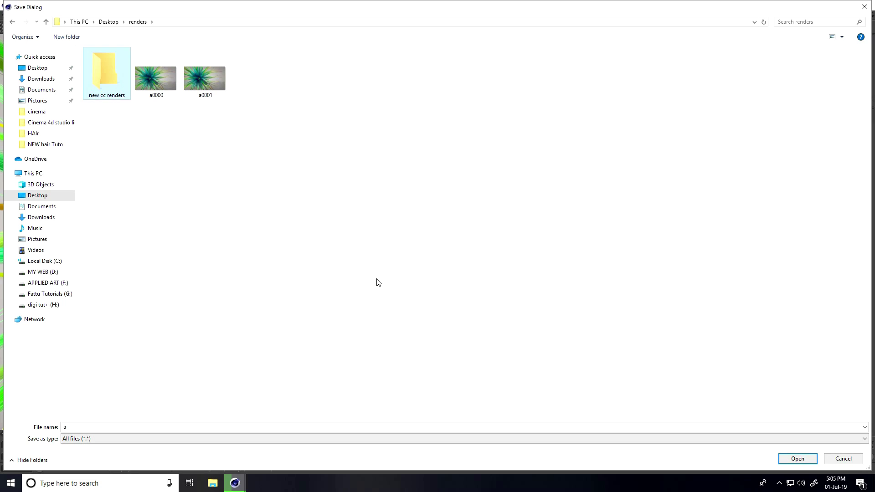
{"action": "key", "text": "Return"}
{"action": "left_click", "coordinate": [797, 459]}
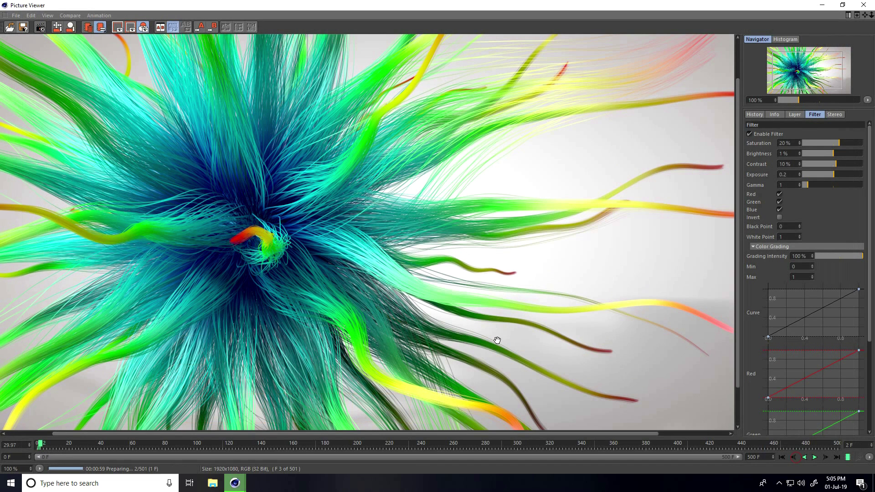